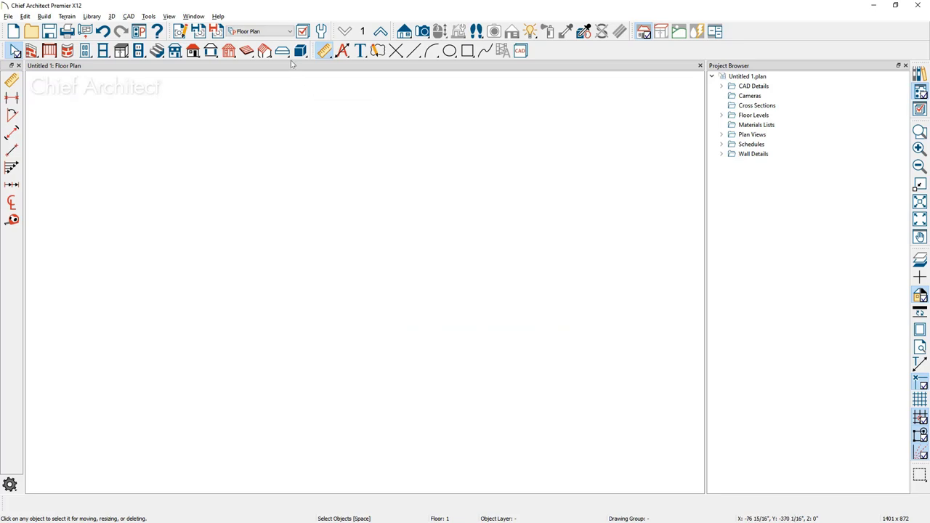
Step: Switch to the Kitchen & Bath plan view and draw an interior-wall room about 249" by 292" with a 75" by 97" room in its lower-right corner
left_click(284, 32)
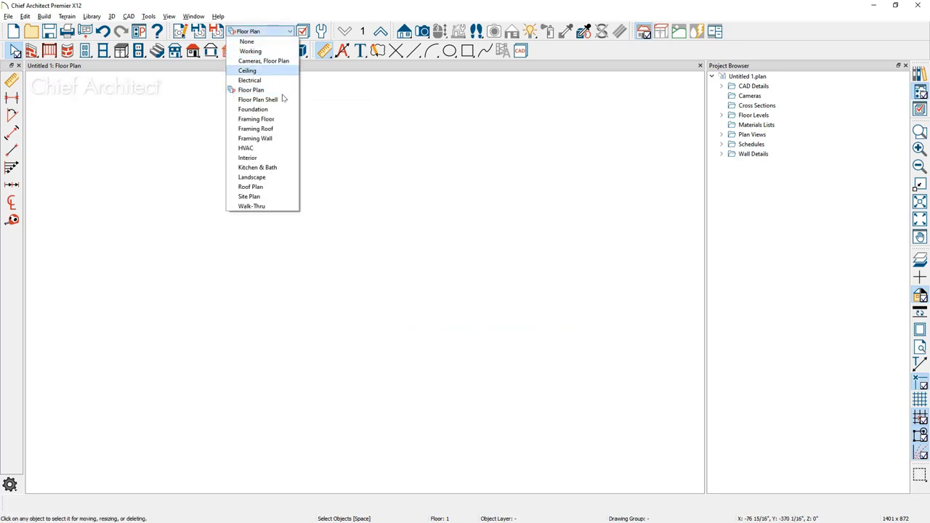
left_click(287, 168)
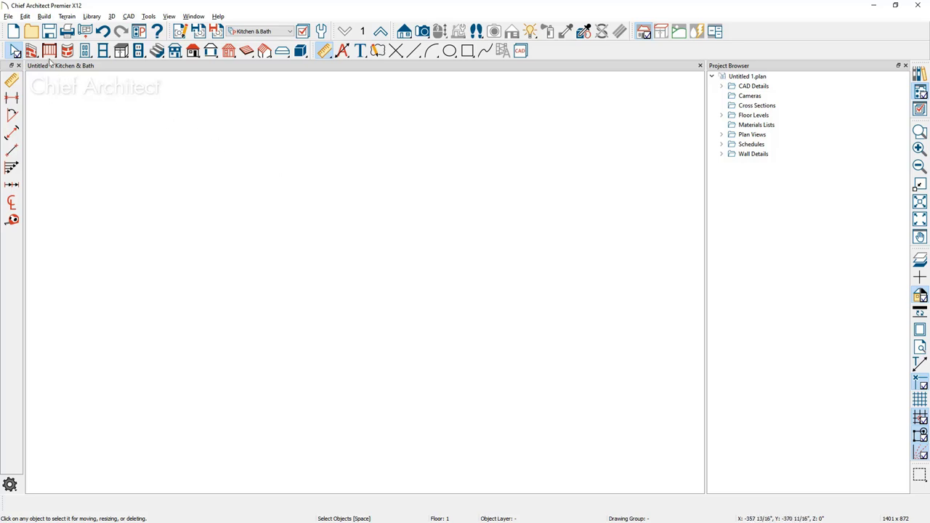
left_click(35, 55)
left_click(11, 98)
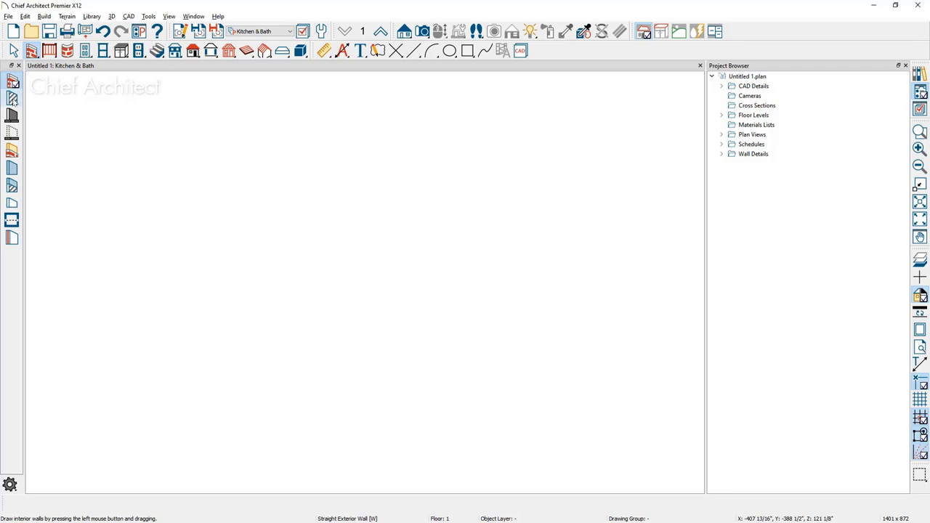
mouse_move(192, 147)
left_mouse_down()
mouse_move(402, 148)
mouse_move(402, 387)
mouse_move(191, 386)
mouse_move(193, 148)
left_mouse_up()
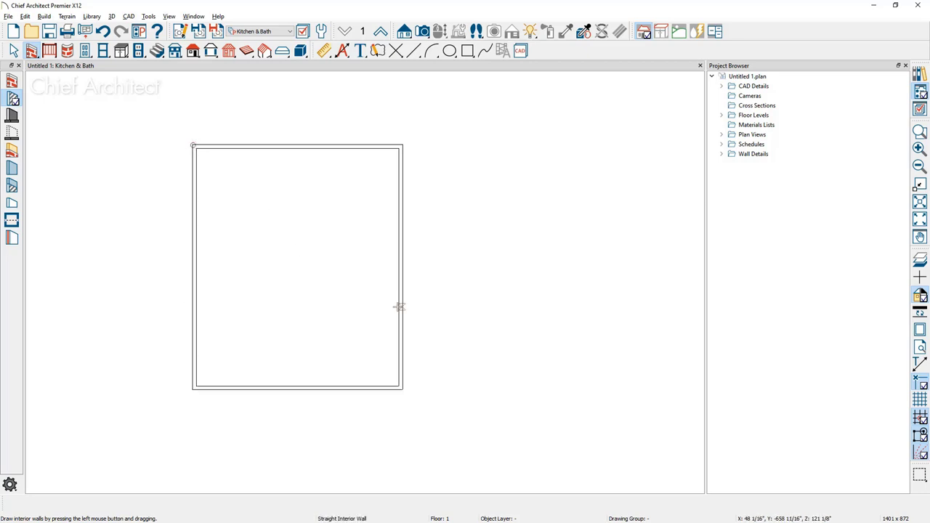
mouse_move(399, 306)
left_mouse_down()
mouse_move(339, 306)
mouse_move(339, 390)
left_mouse_up()
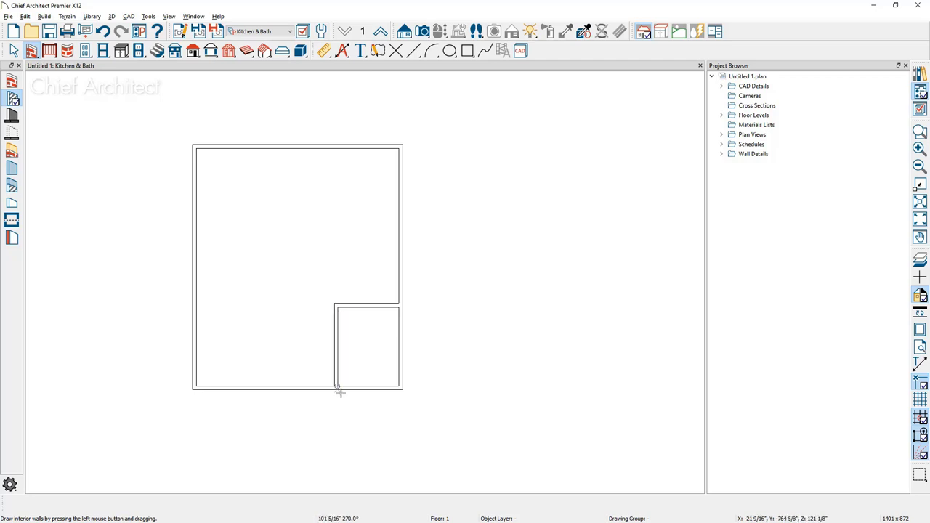
key("space")
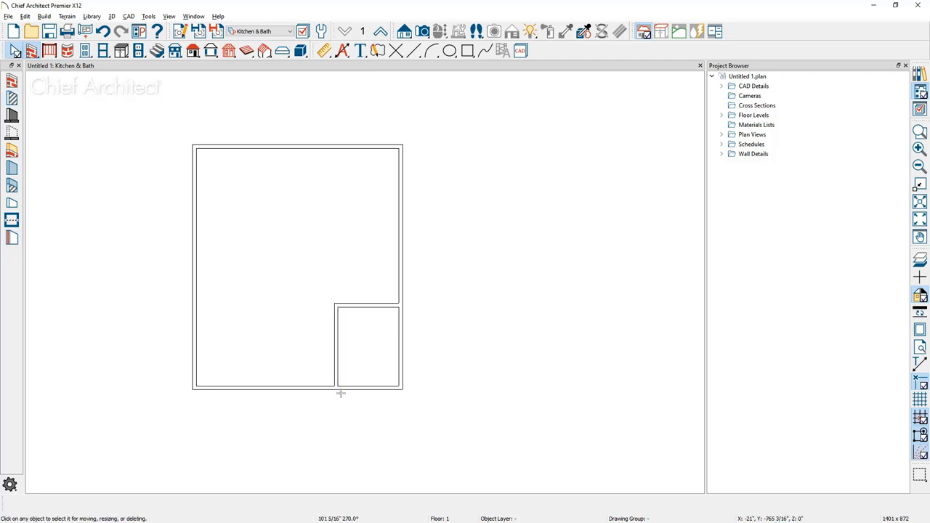
Step: Place a hinged door in the small room's left wall and a standard window in the large room's left wall
left_click(85, 51)
left_click(335, 328)
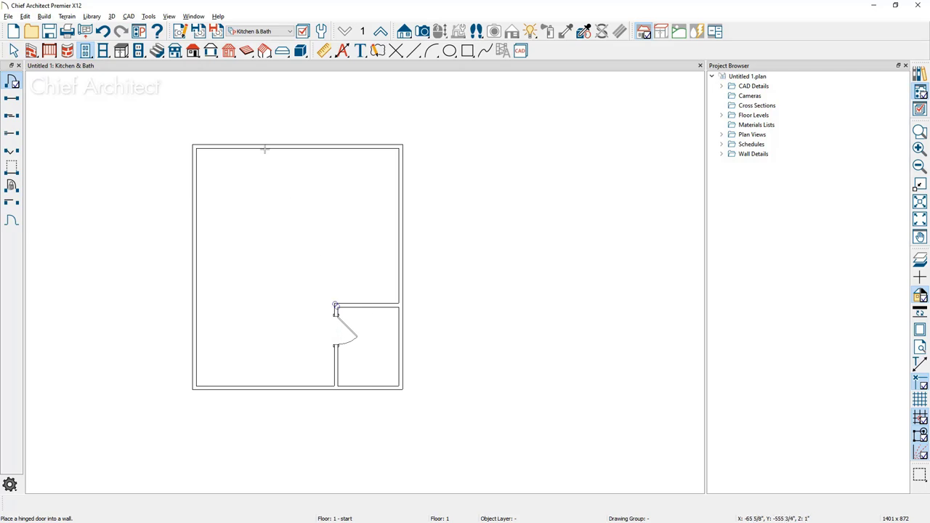
left_click(103, 51)
left_click(187, 253)
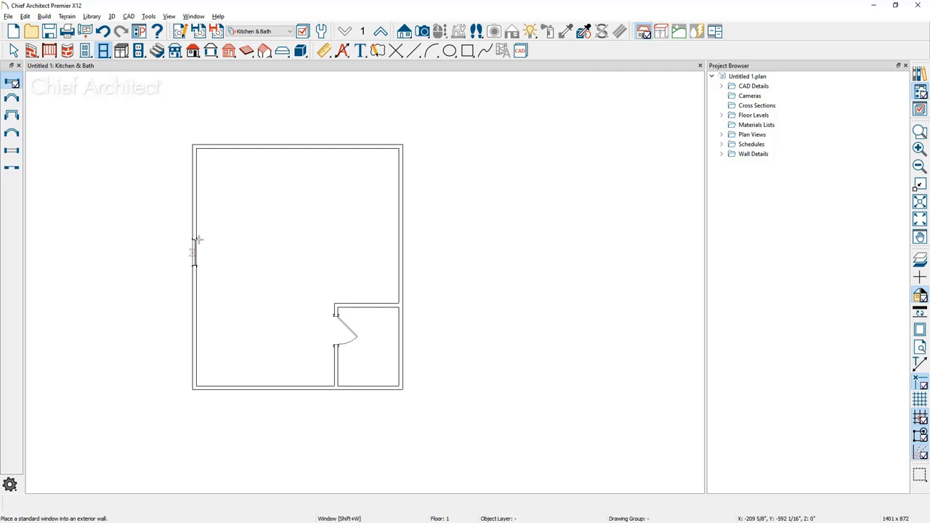
Step: Add interior dimension lines across the width and height of both rooms, along all four sides of the plan
left_click(324, 51)
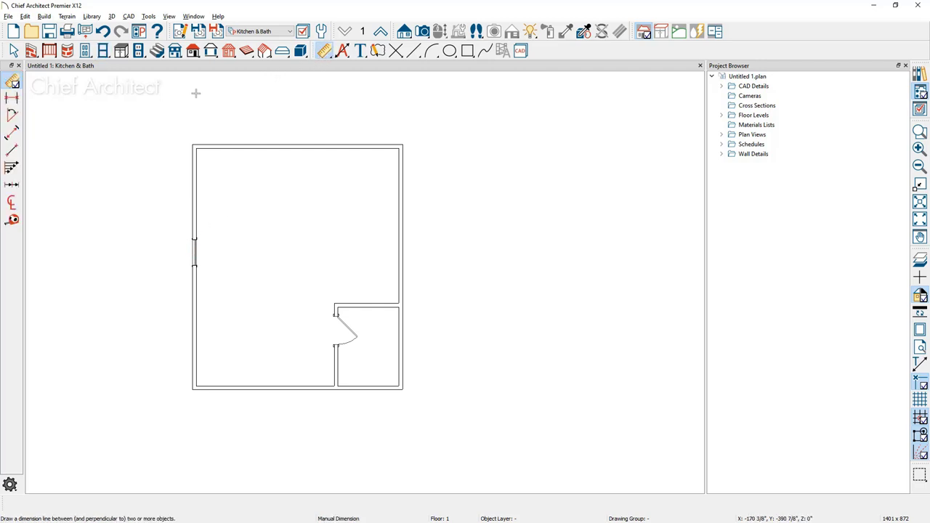
left_click(10, 133)
mouse_move(178, 157)
left_mouse_down()
mouse_move(410, 163)
mouse_move(385, 247)
mouse_move(392, 411)
left_mouse_up()
left_click_drag(424, 374, 196, 369)
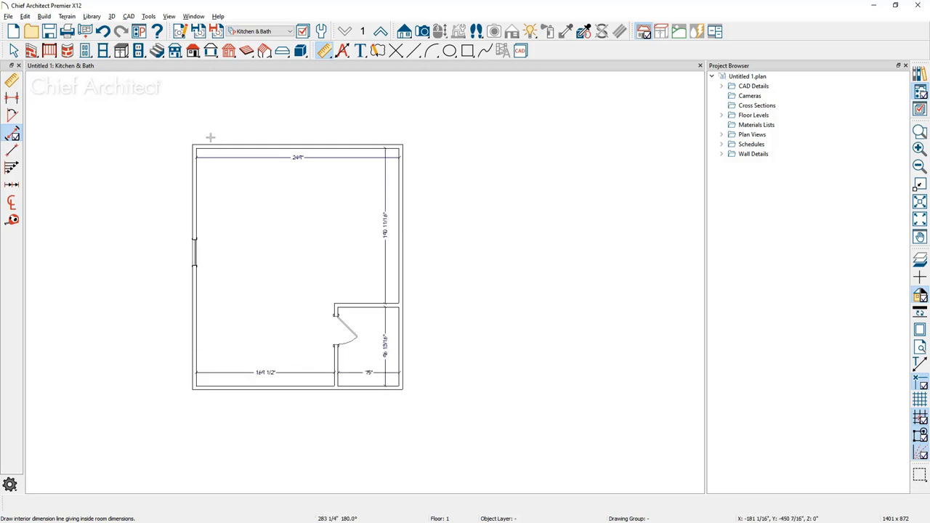
left_click_drag(211, 139, 211, 389)
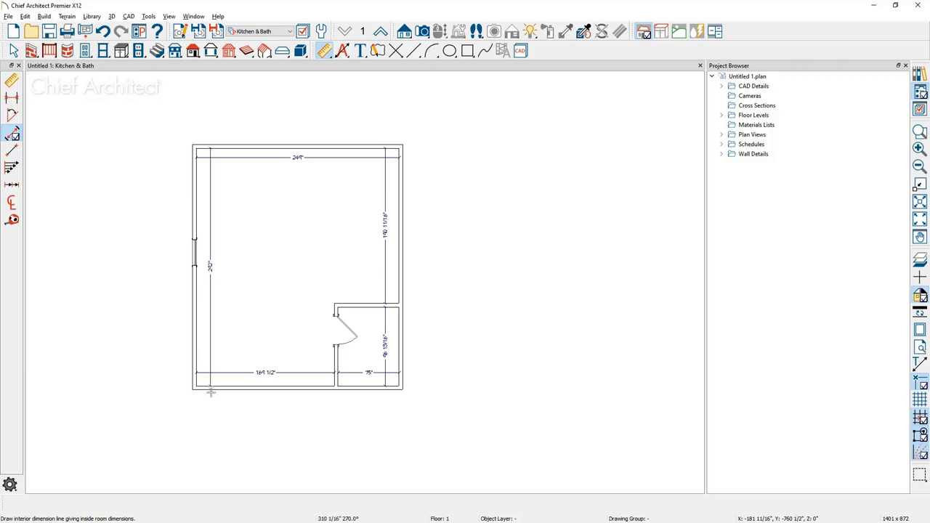
key("space")
Step: Move the large room's left wall so that the interior width dimension is 245"
left_click(195, 220)
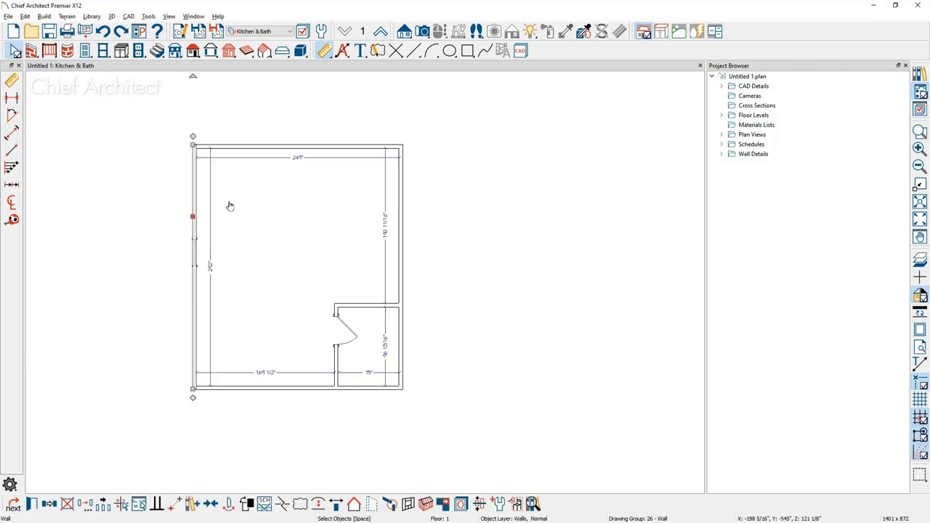
left_click(303, 158)
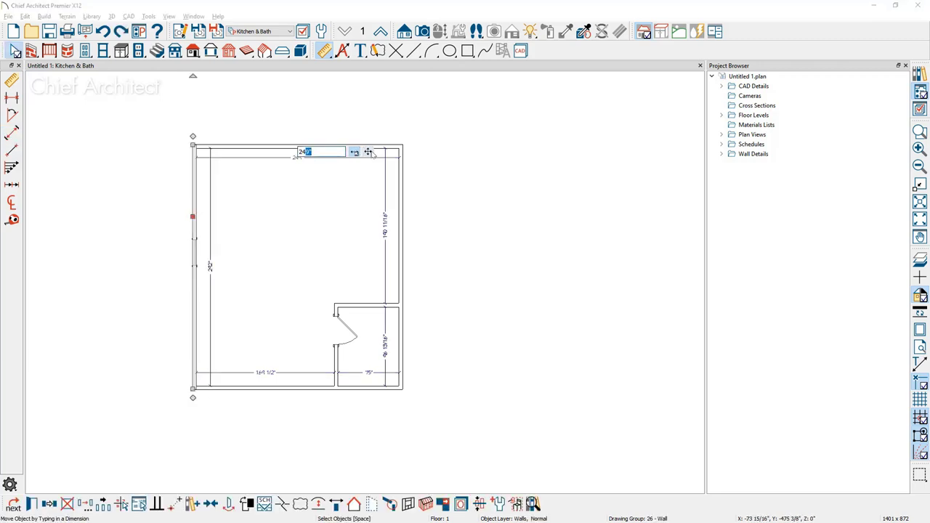
type("5")
key("Return")
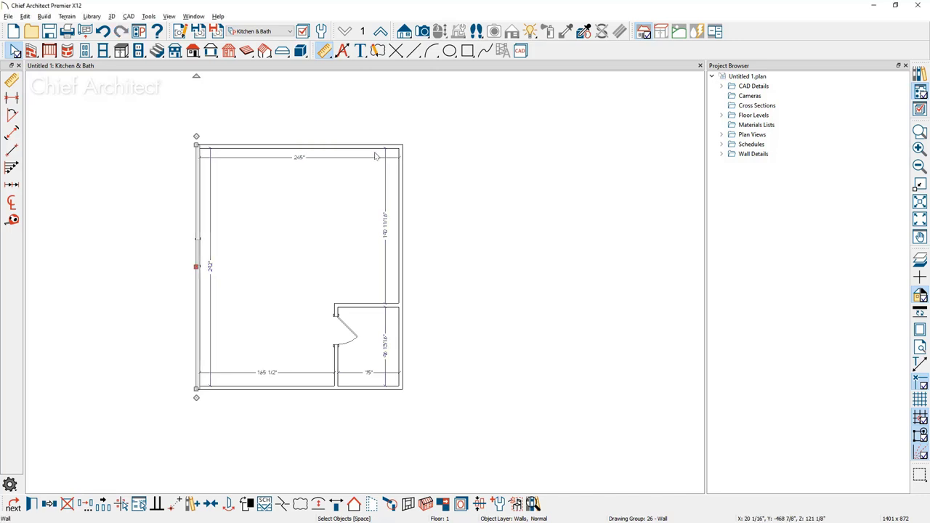
Step: Move the small room's upper wall so that its distance from the plan's top wall is 190"
left_click(367, 306)
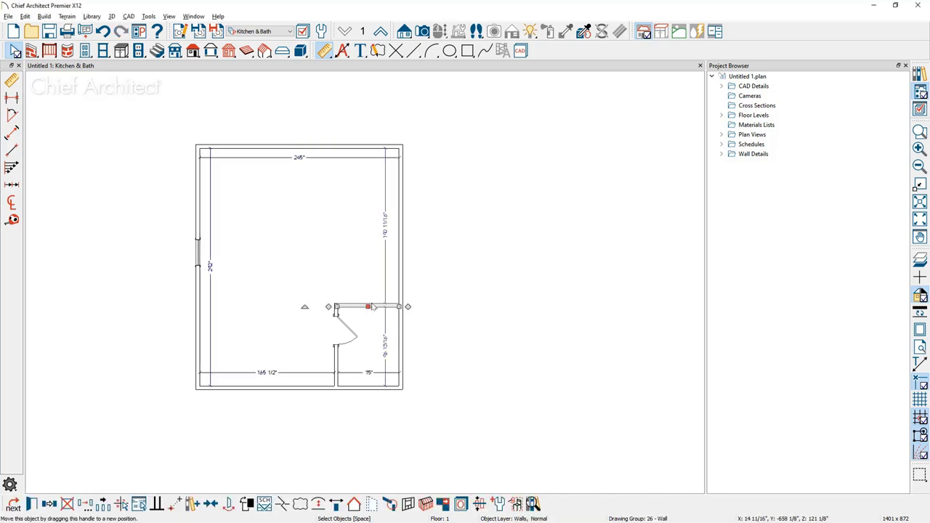
left_click(386, 230)
left_click_drag(400, 231, 511, 222)
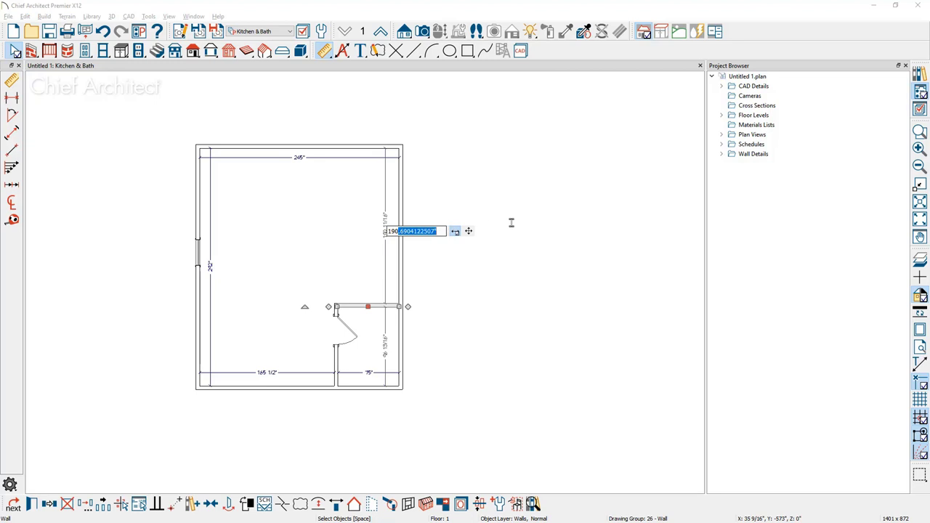
key("Delete")
key("Return")
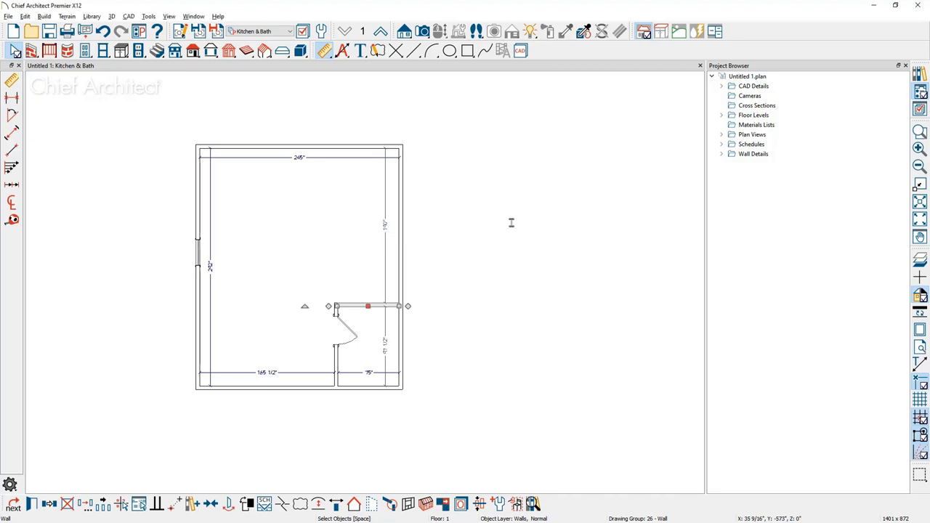
left_click(524, 272)
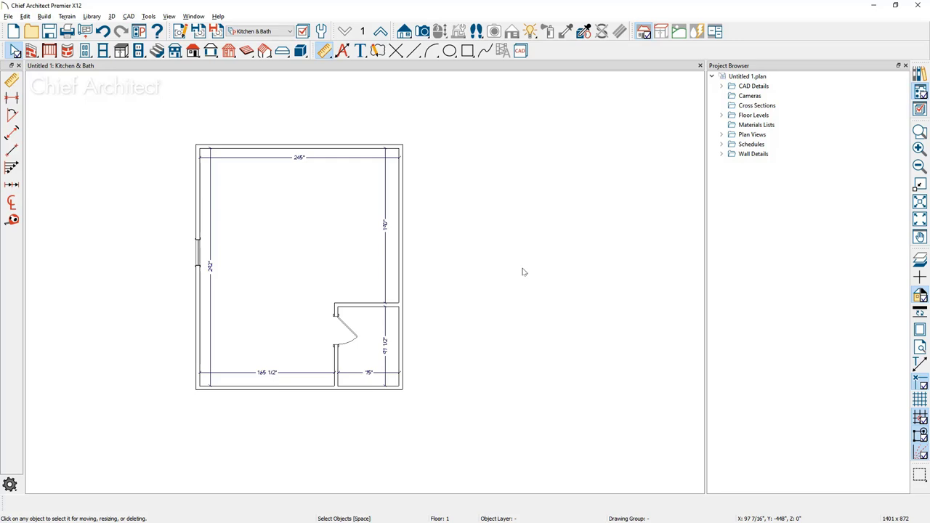
Step: Copy the Kitchen & Bath layer set as a new layer set named "Demo, Shell"
left_click(920, 110)
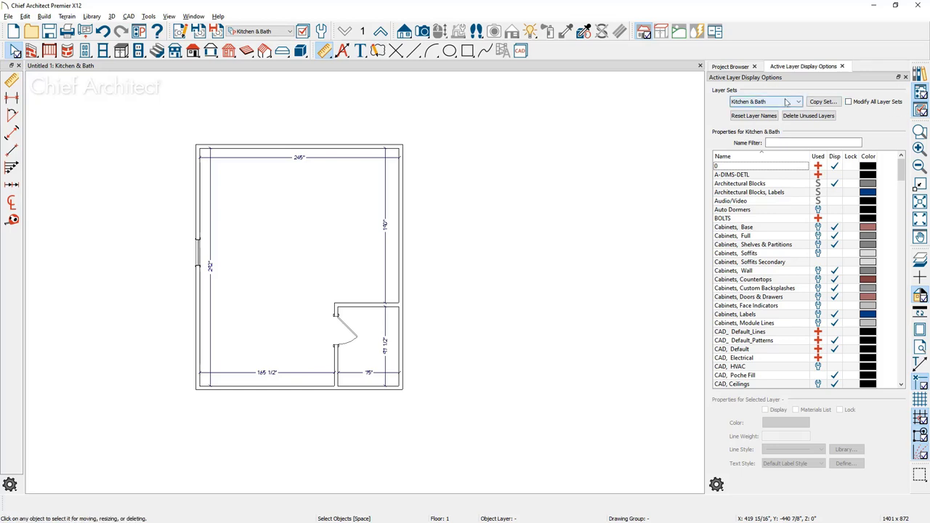
left_click(822, 103)
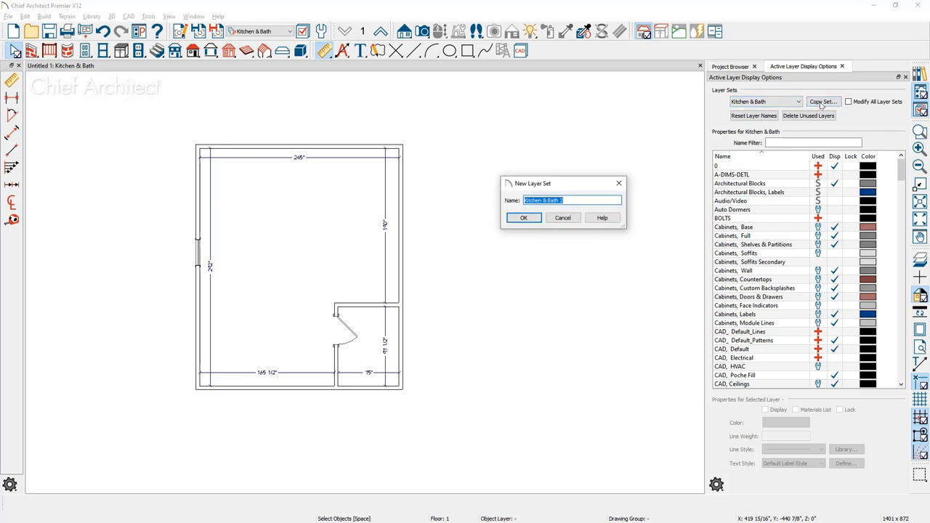
type("Demo, Shell")
key("Return")
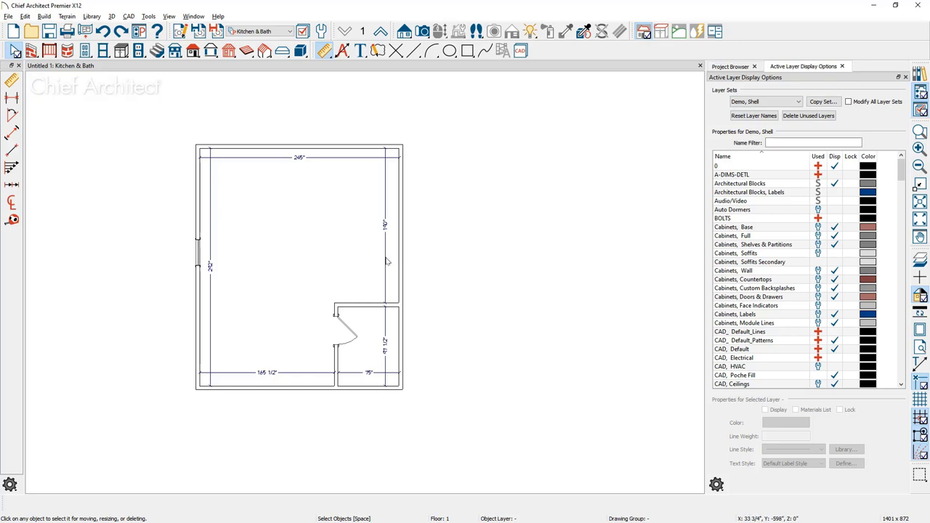
Step: In the Demo, Shell layer set, turn off display of "Dimensions, Kitchen & Bath" and turn on display of "Walls, Layers"
left_click(386, 261)
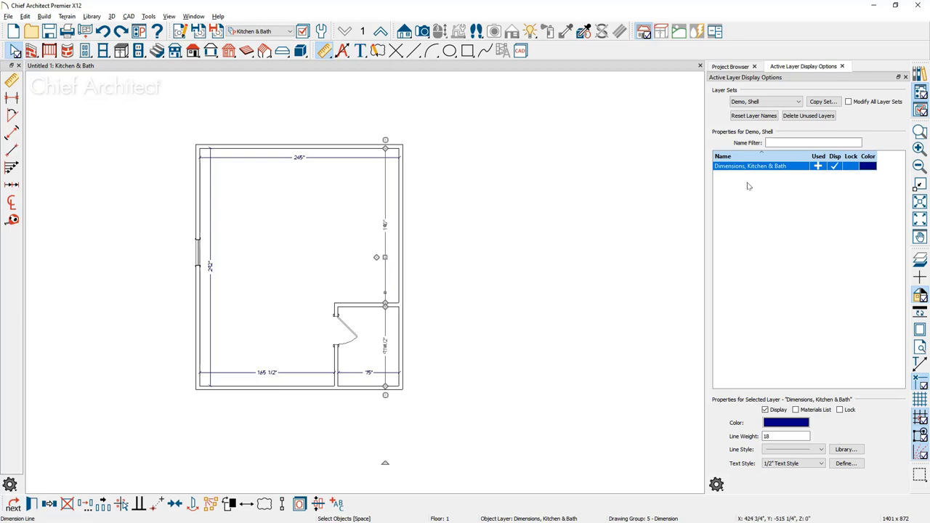
left_click(834, 167)
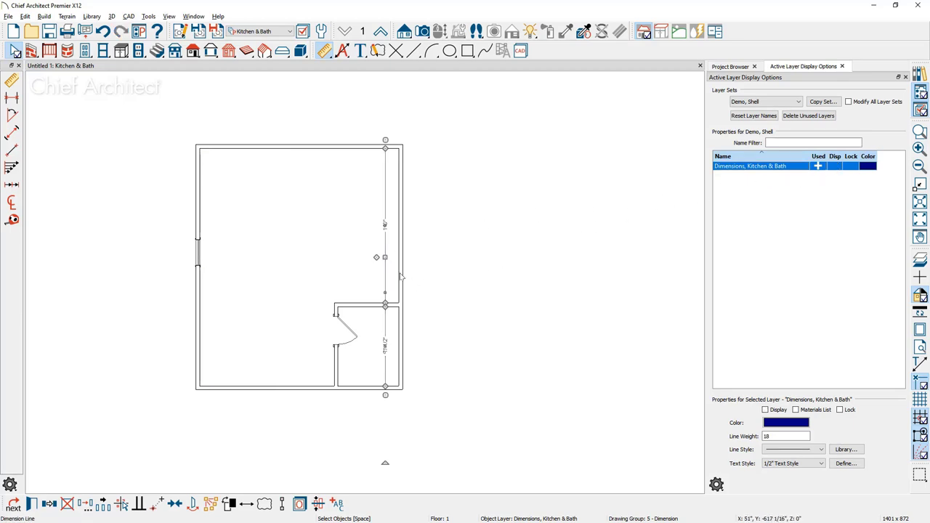
left_click(400, 277)
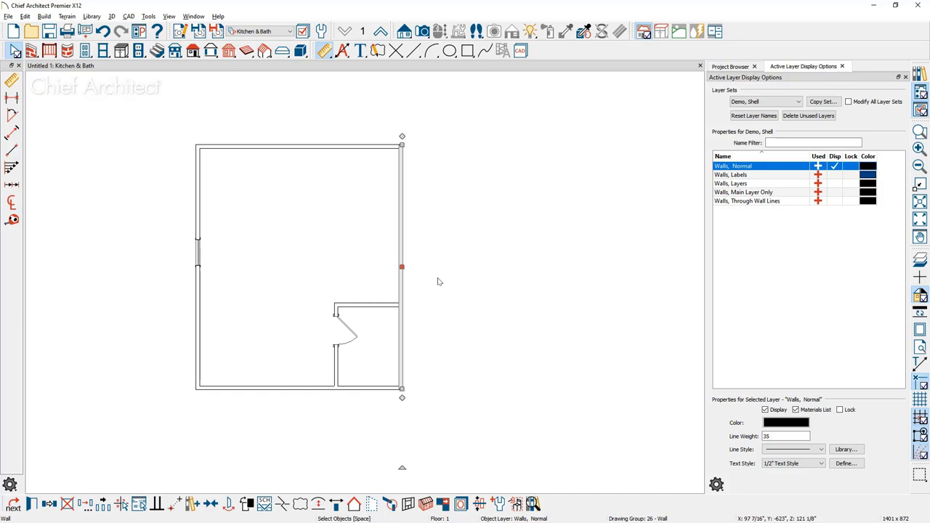
left_click(841, 185)
left_click(522, 327)
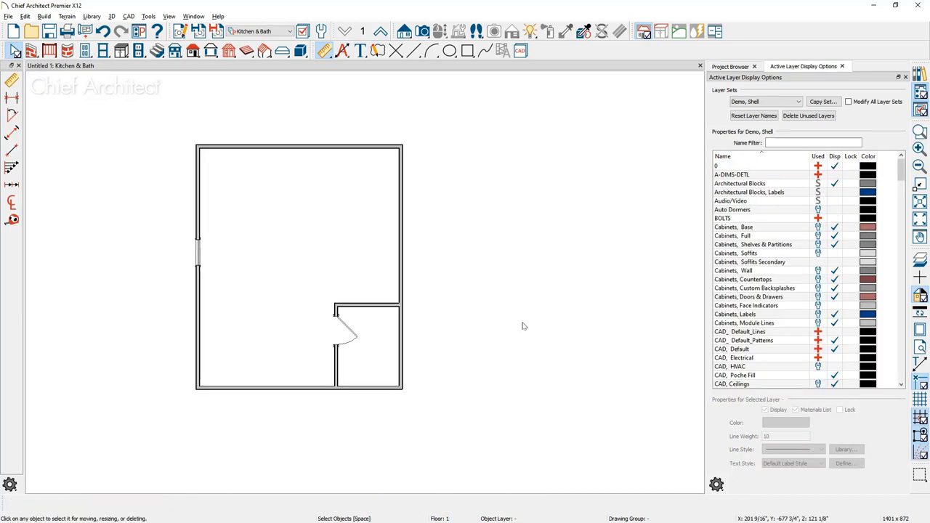
Step: For the small room's upper and left walls, copy the Interior-4 wall type and name the copy "Interior-4, Demo"
scroll(99, 292, "up", 2)
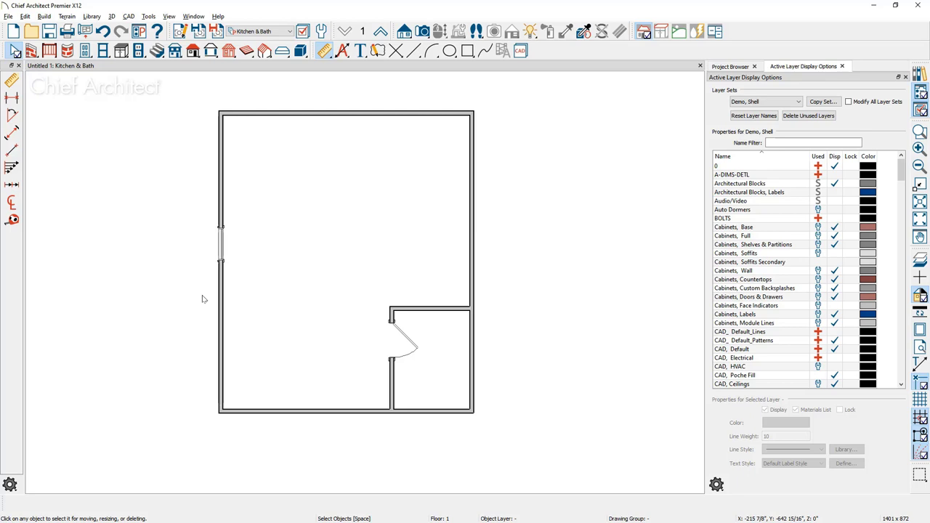
left_click(434, 314)
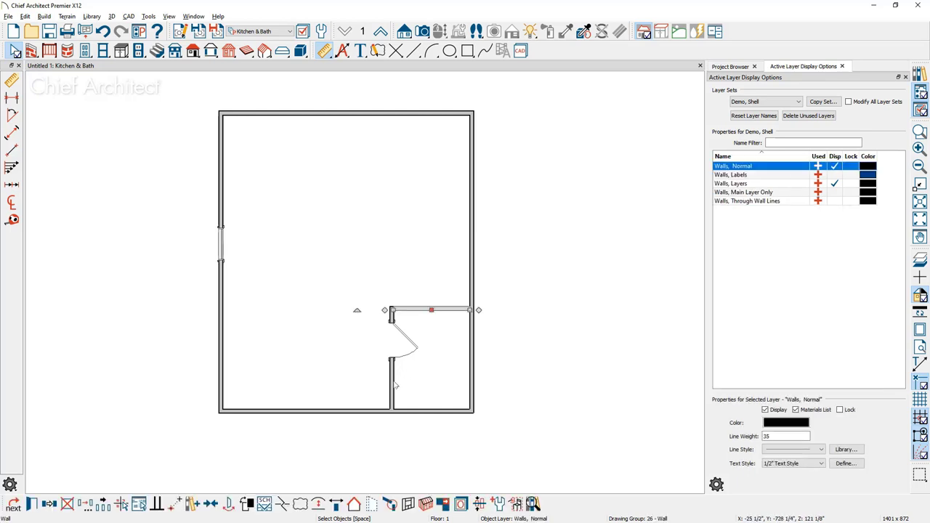
left_click(393, 386, "shift")
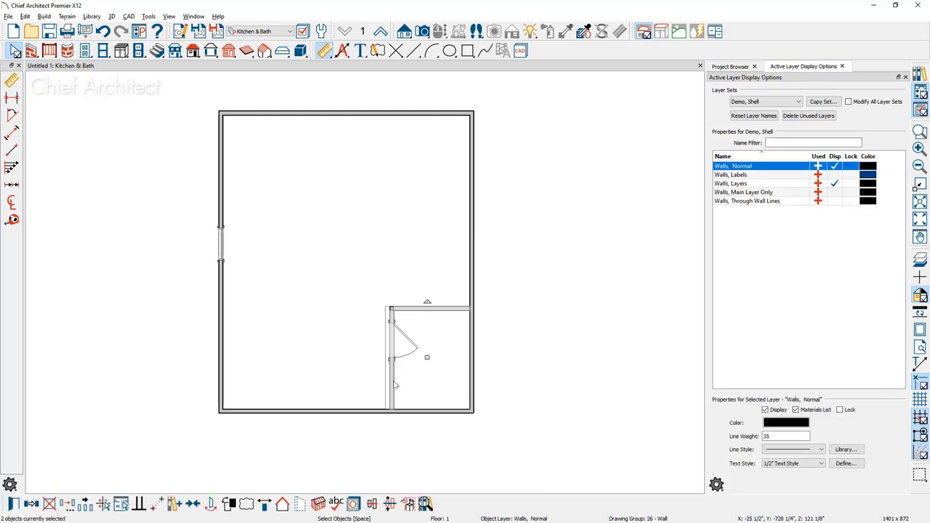
left_click(14, 505)
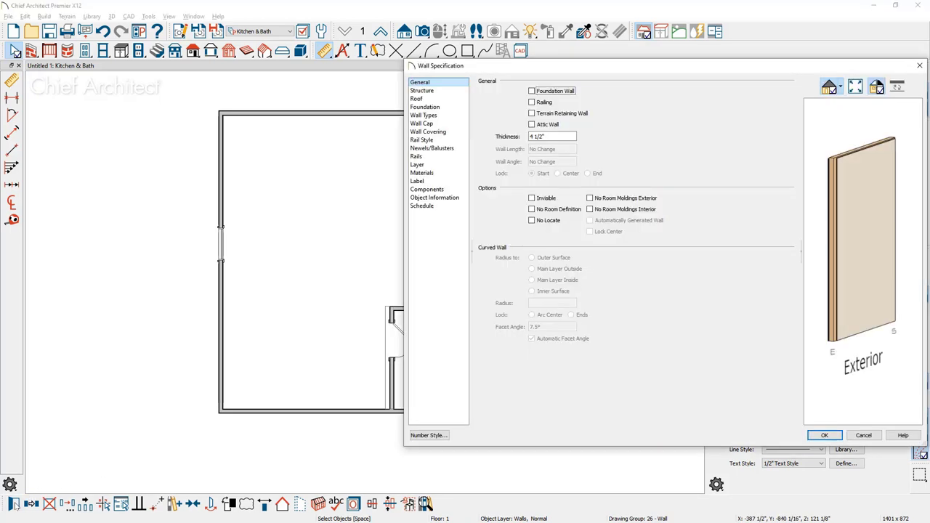
left_click(454, 118)
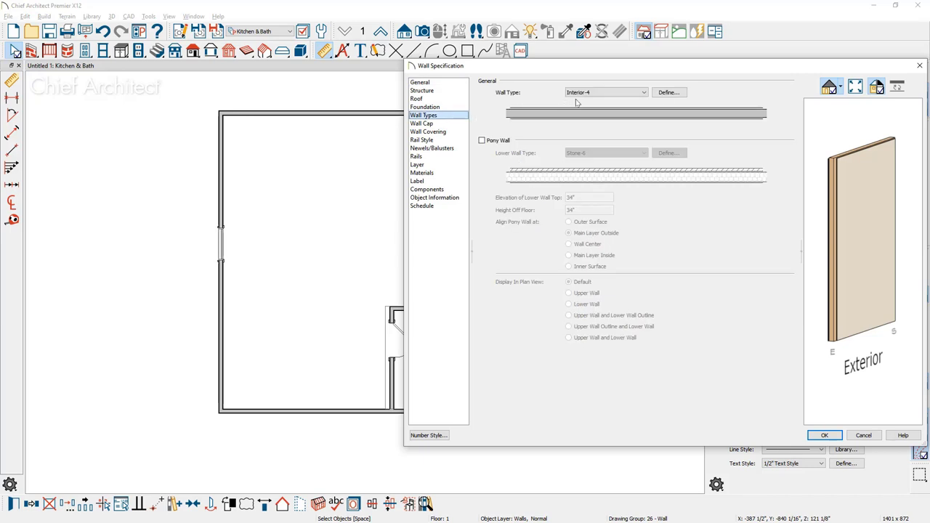
left_click(670, 93)
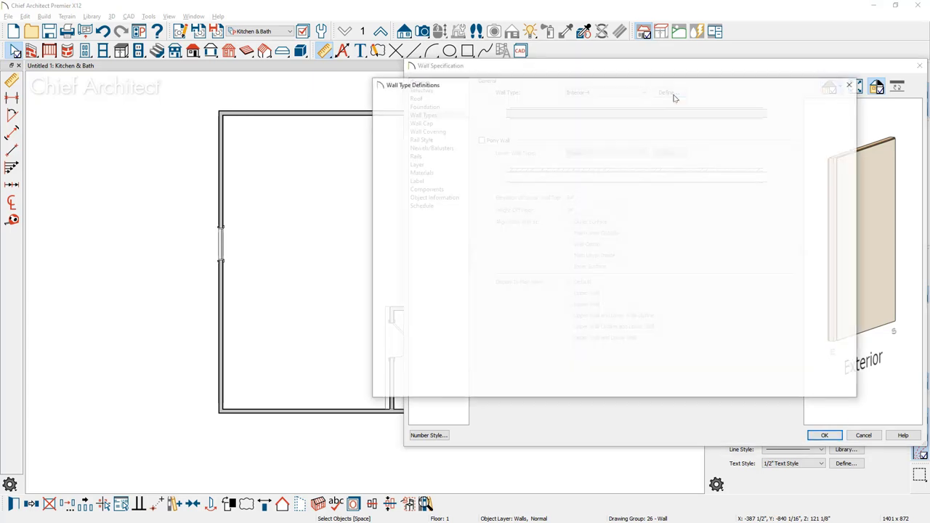
left_click(533, 105)
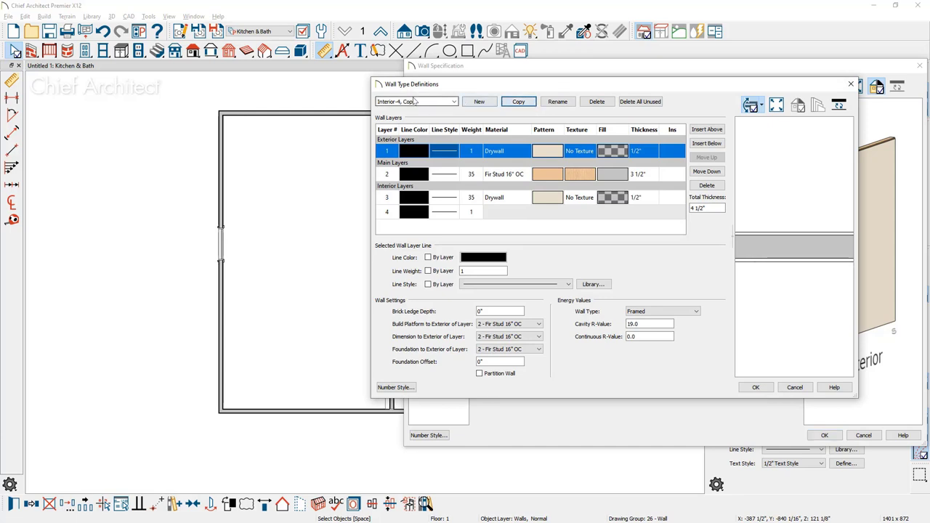
type("Demo")
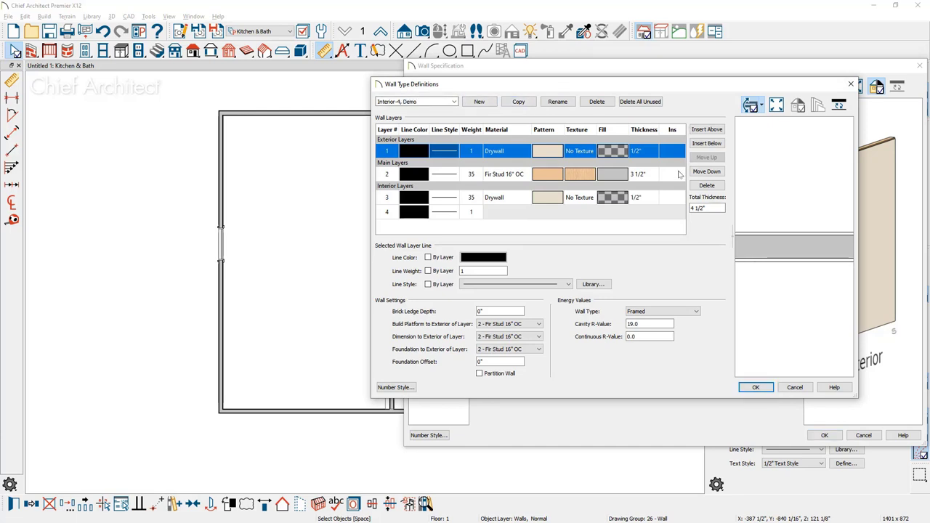
Step: Give the Fir Stud main layer of Interior-4, Demo a Hatch, Angle2 fill pattern in orange (RGB 255, 128, 64)
left_click(623, 180)
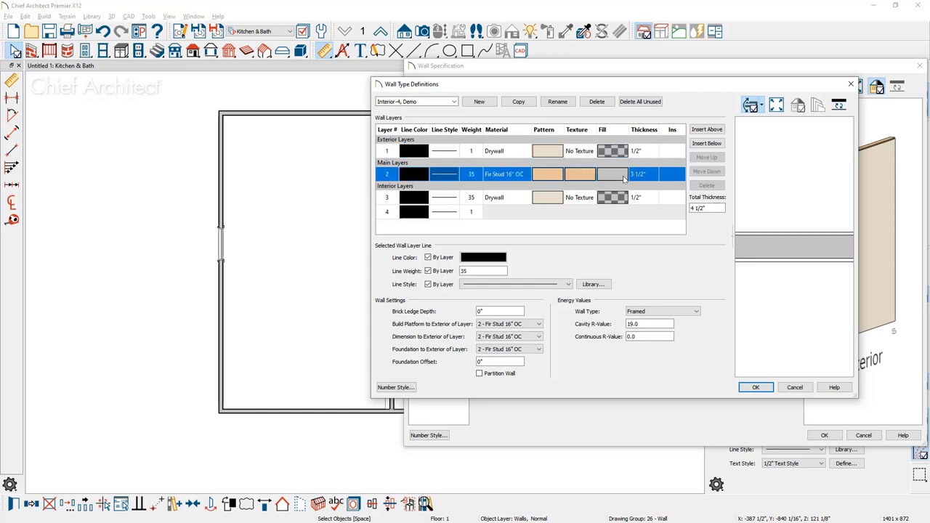
left_click(623, 180)
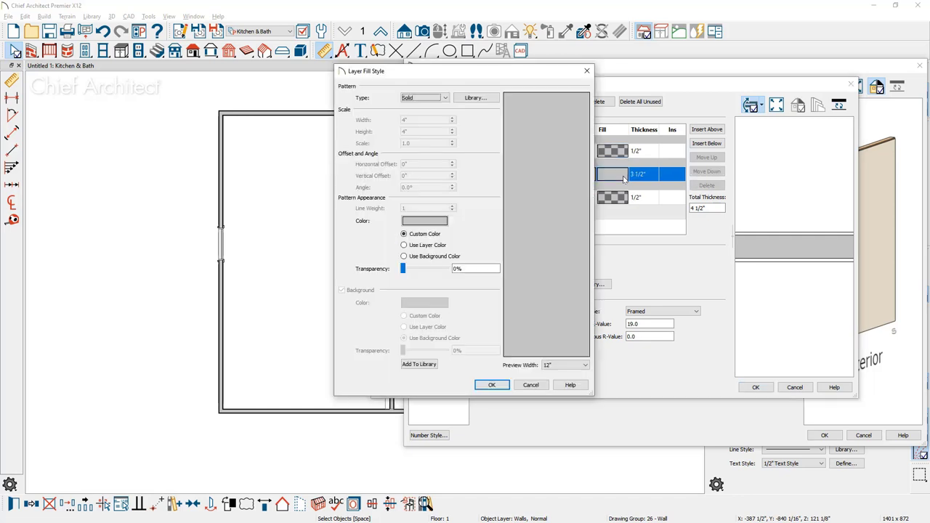
left_click(447, 98)
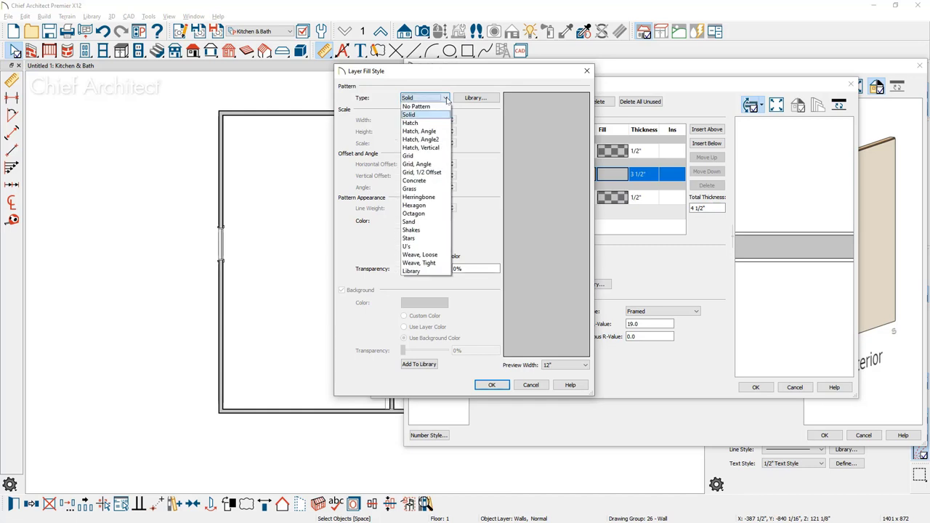
left_click(422, 139)
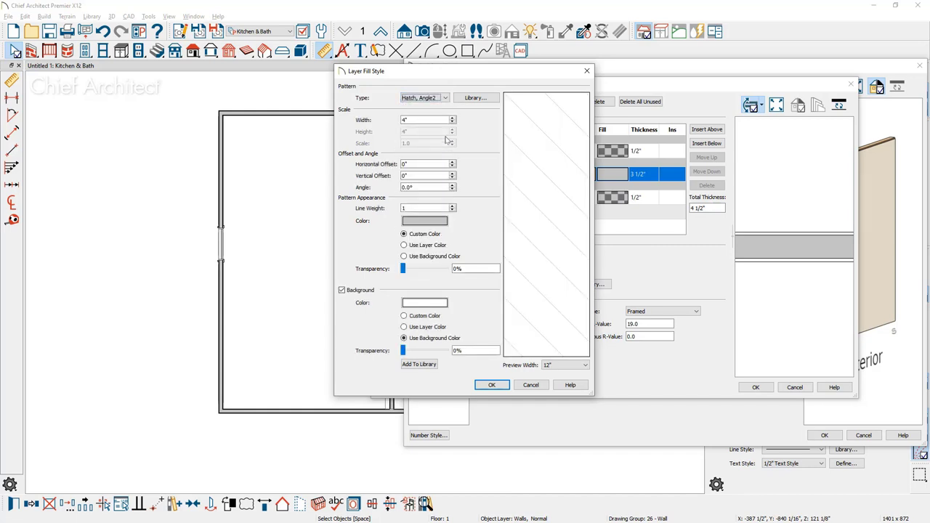
left_click(439, 222)
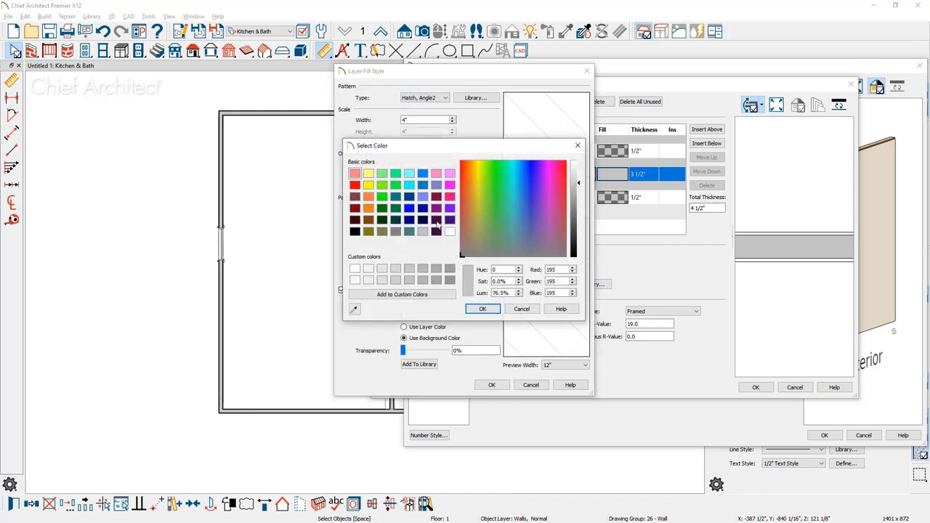
left_click(368, 196)
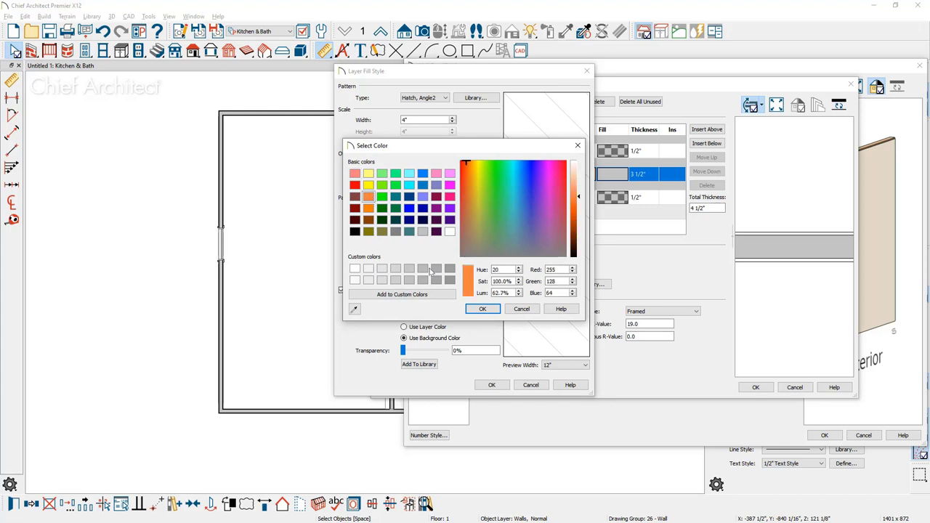
left_click(483, 310)
Step: Set the hatch width to 2" and apply the Interior-4, Demo wall type to the small room's selected walls
double_click(413, 120)
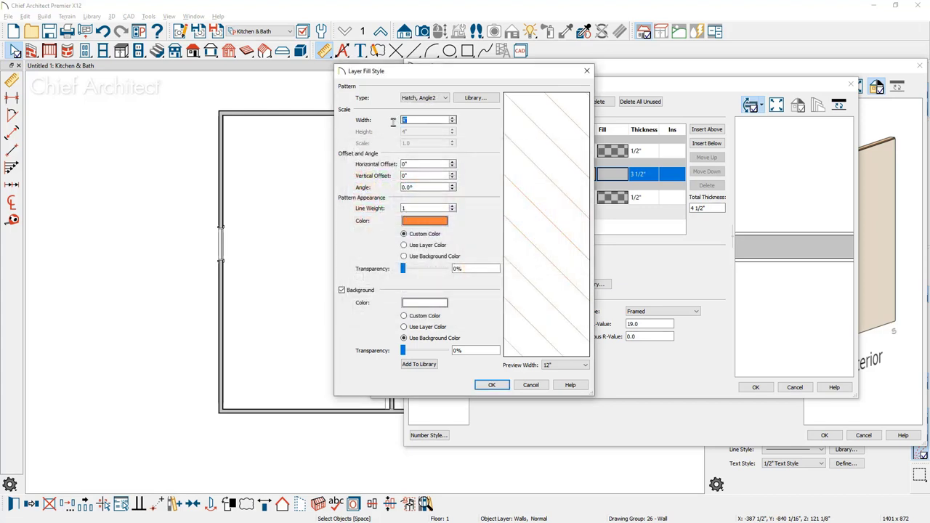
type("2")
key("Tab")
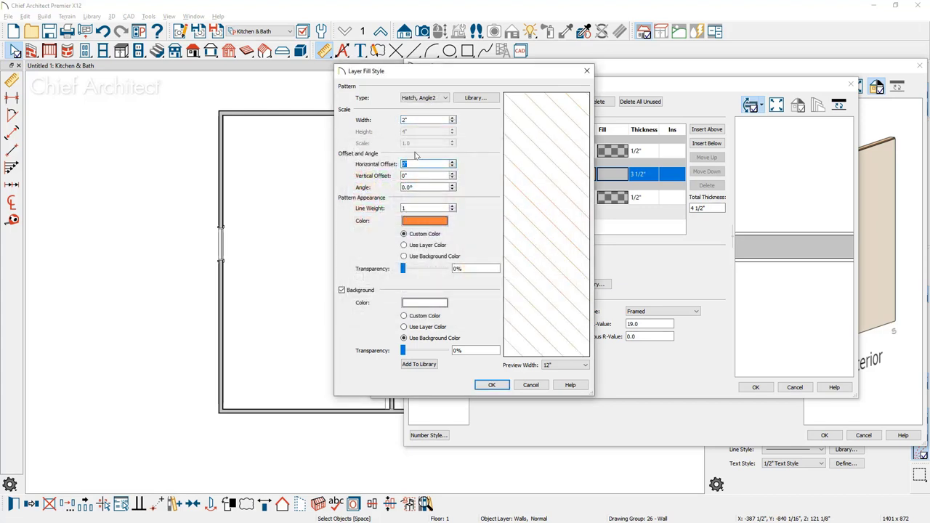
left_click(491, 385)
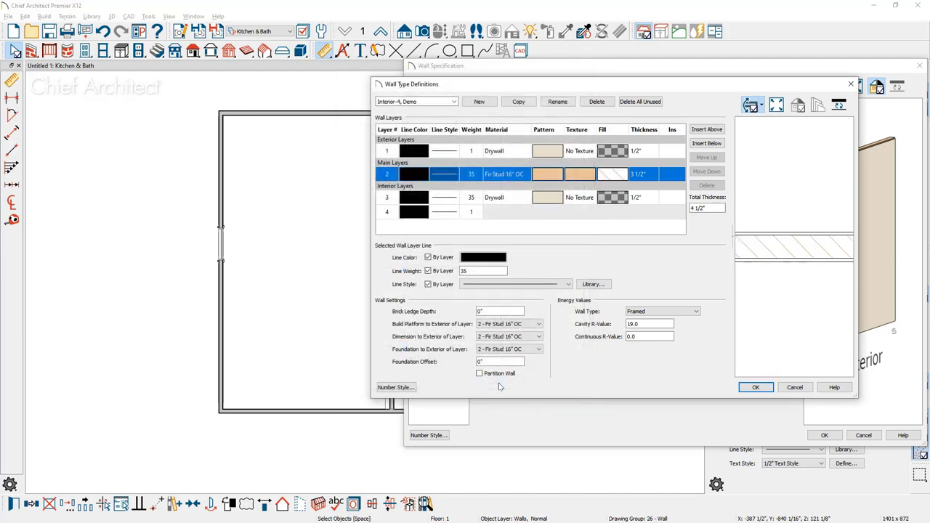
left_click(756, 389)
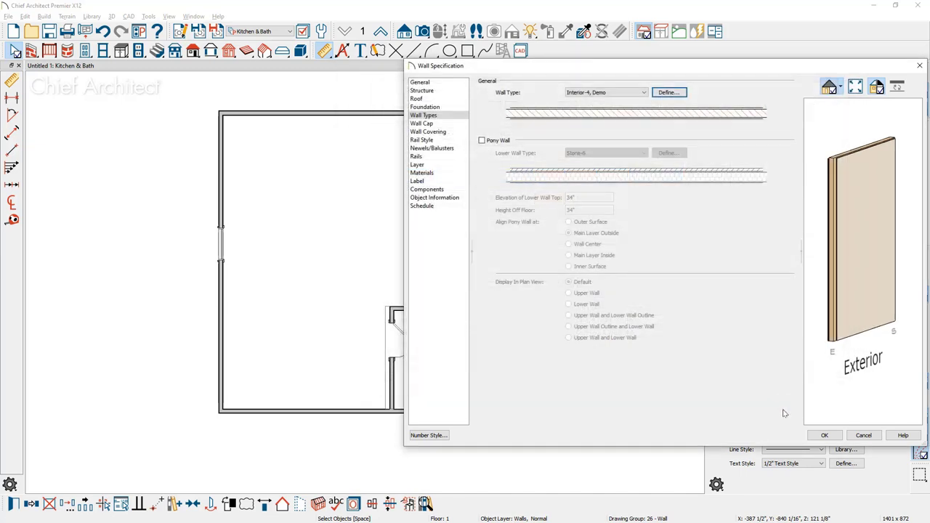
left_click(826, 436)
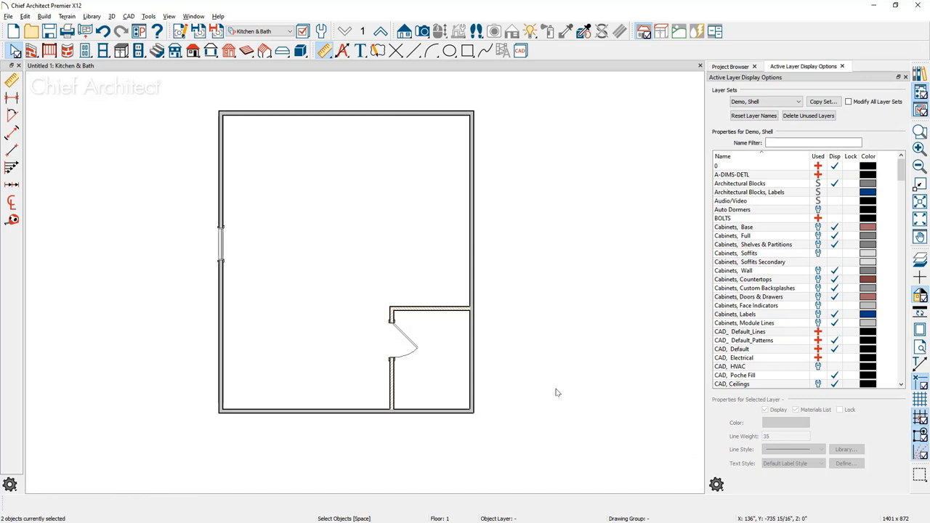
Step: From the small room's door specification, copy the Doors layer and name the copy "Doors Demo"
left_click(393, 351)
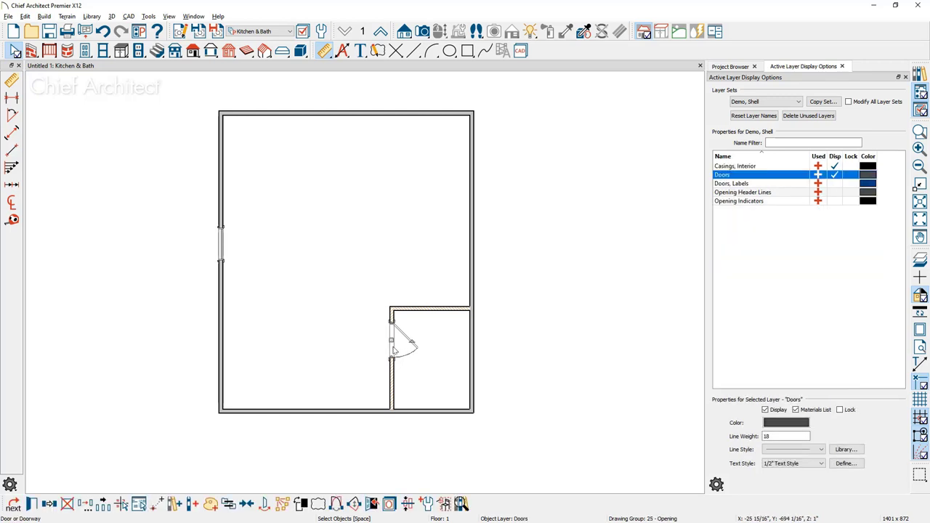
double_click(393, 351)
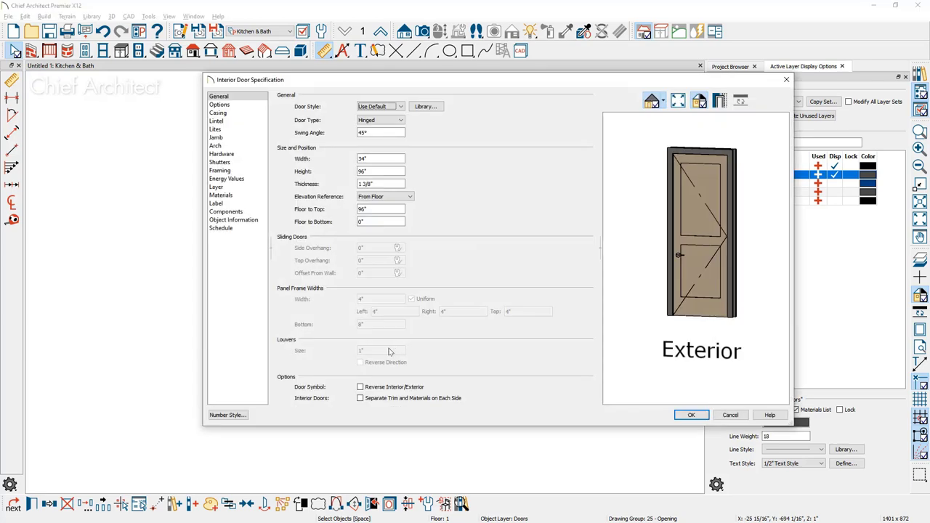
left_click(260, 187)
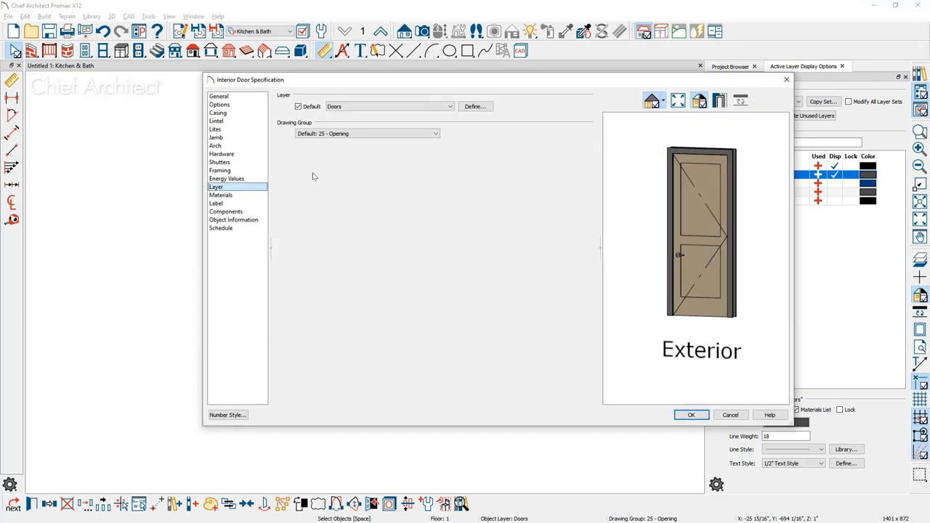
left_click(476, 107)
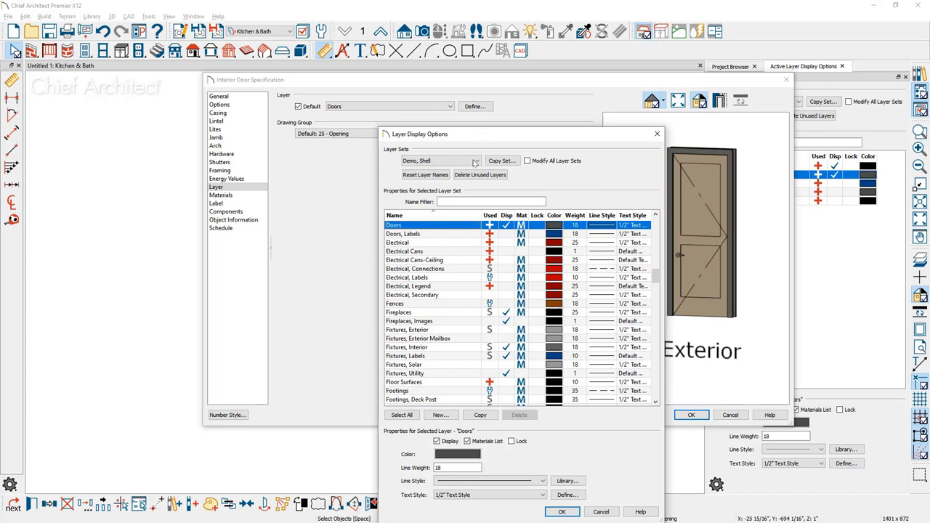
left_click(481, 415)
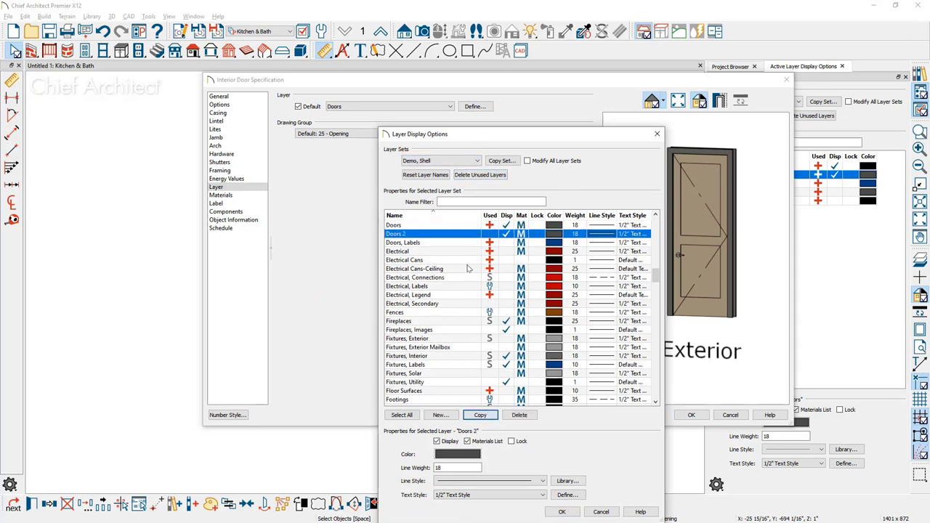
left_click(429, 233)
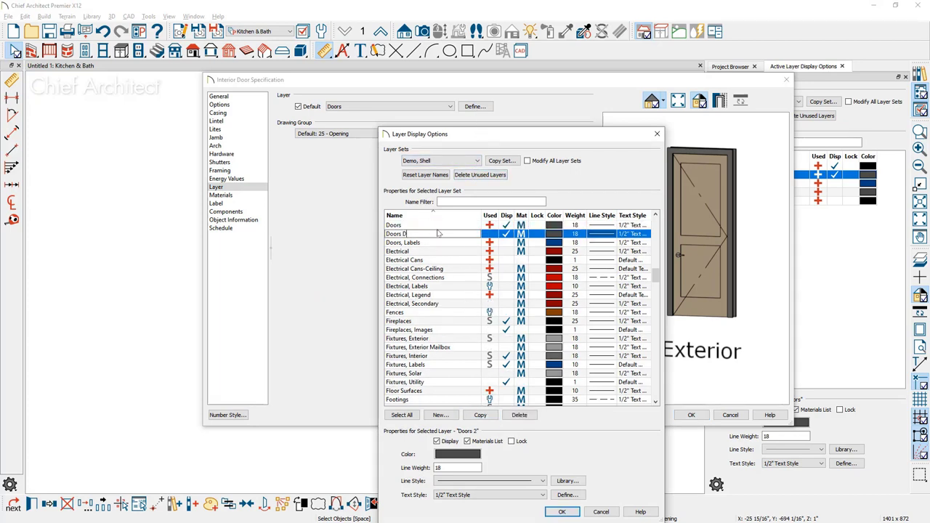
Step: Color the Doors Demo layer orange (RGB 255, 128, 64) and place the small room's door on it
left_click(549, 235)
left_click(426, 291)
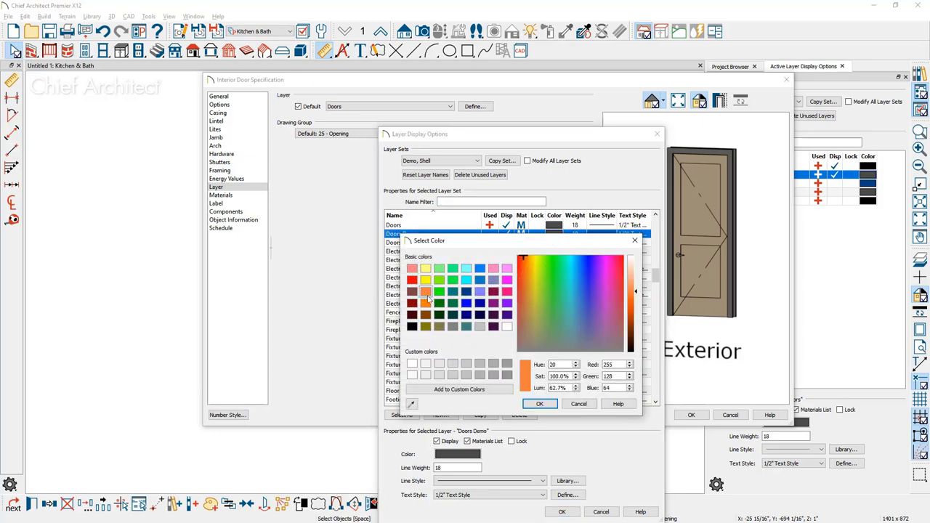
left_click(542, 404)
left_click(562, 511)
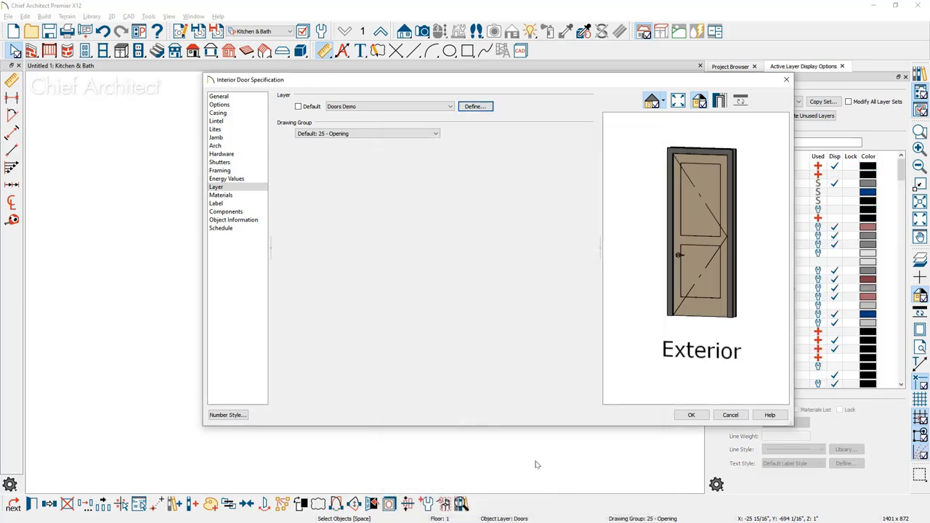
left_click(692, 415)
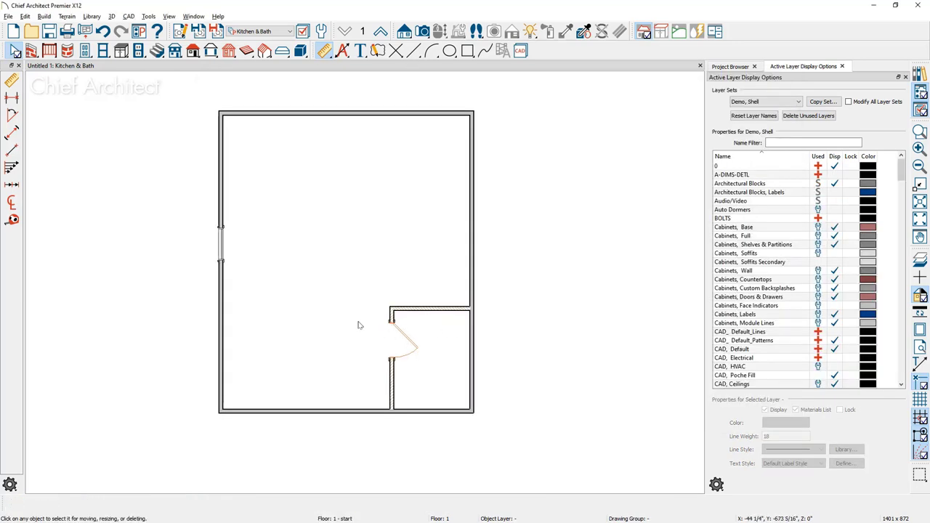
Step: From the left wall window's specification, copy the Windows layer and name the copy "Windows Demo"
left_click(242, 260)
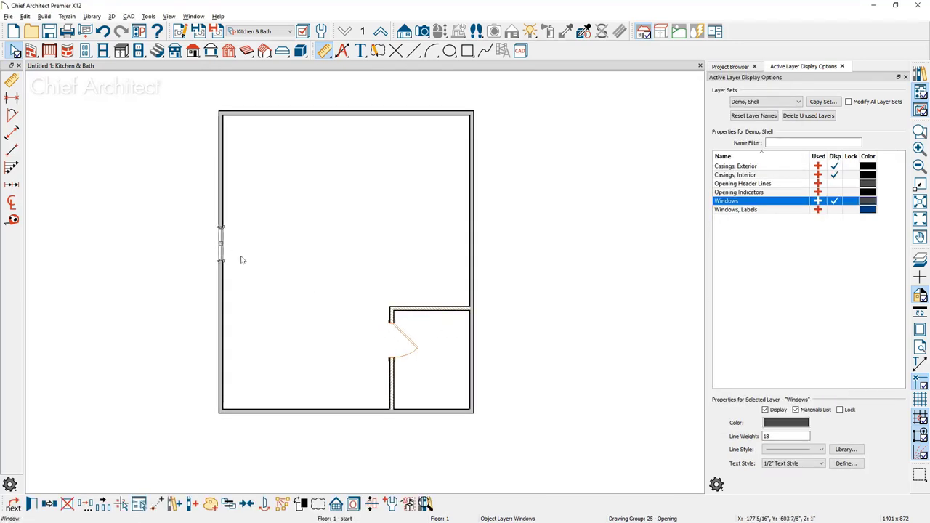
double_click(242, 259)
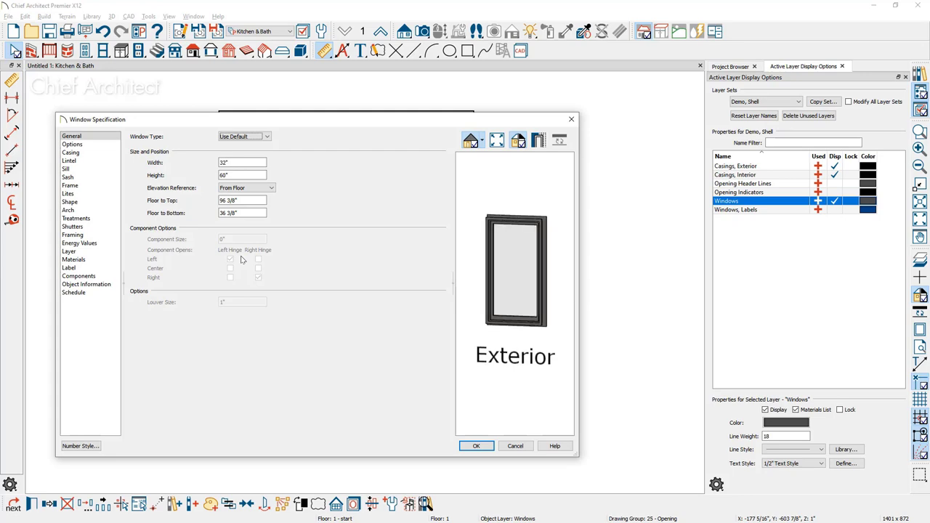
left_click(69, 251)
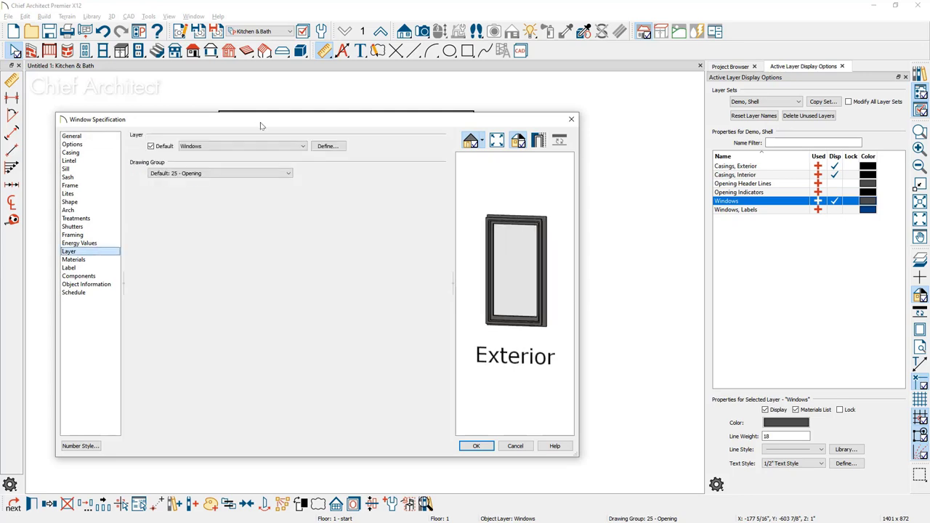
left_click(326, 146)
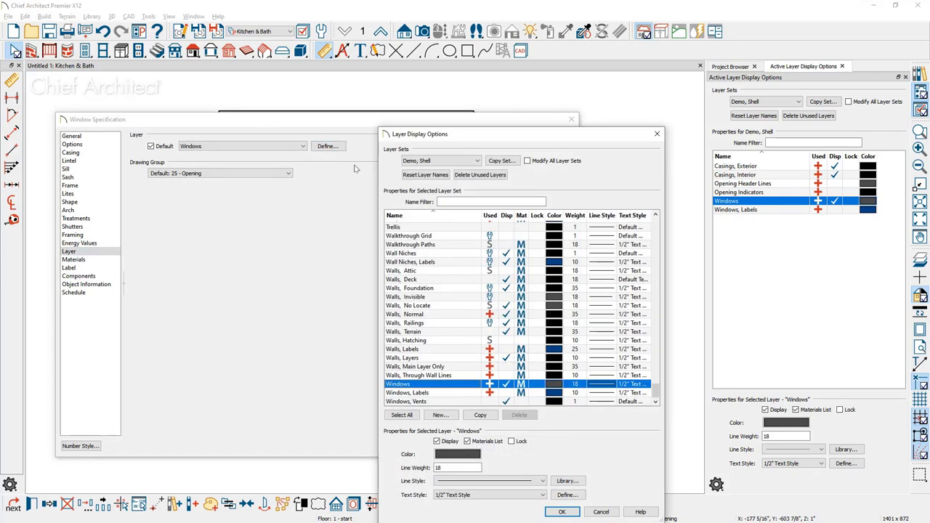
left_click(480, 415)
left_click(465, 392)
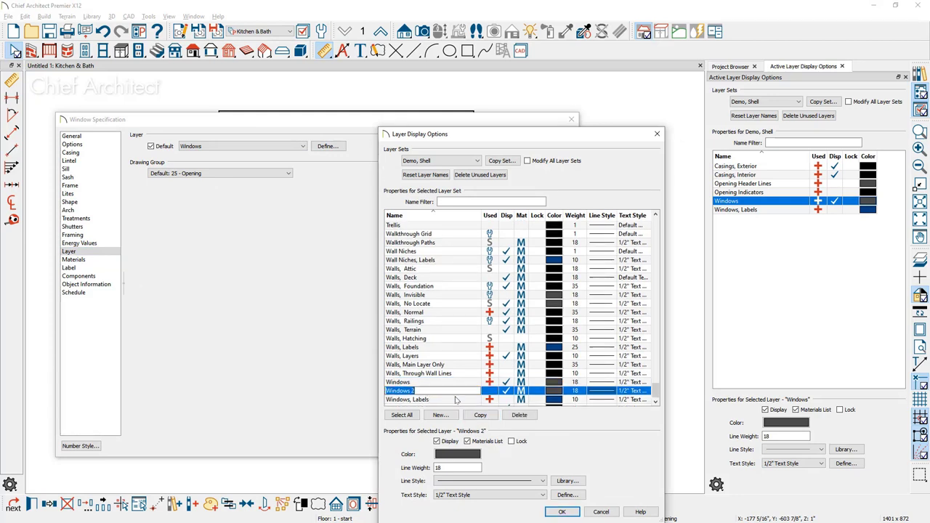
key("End")
key("BackSpace")
type("De")
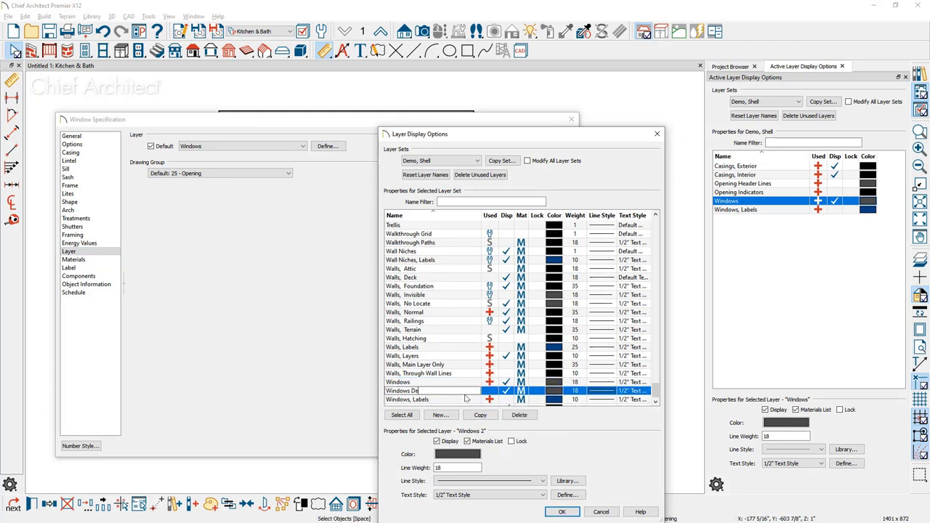
type("mo")
Step: Color the Windows Demo layer orange and place the left wall's window on it
left_click(472, 454)
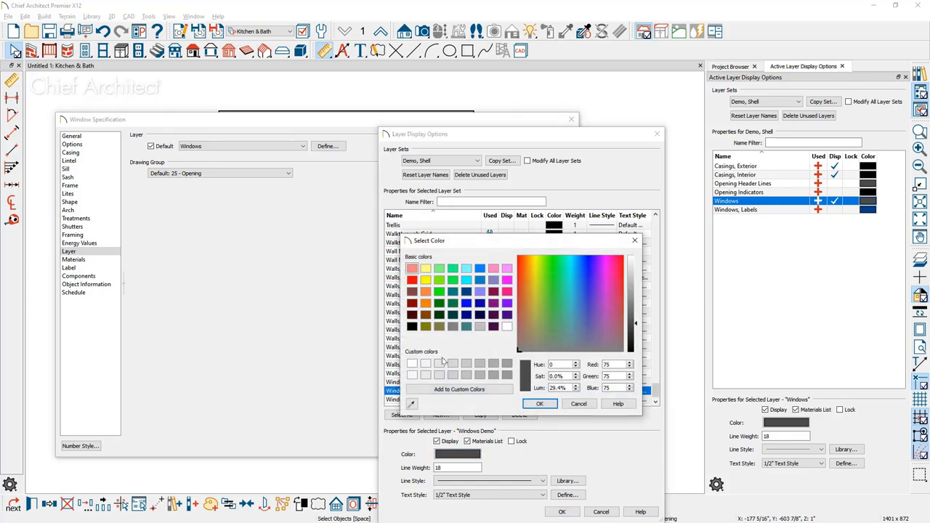
left_click(425, 291)
left_click(539, 404)
left_click(562, 511)
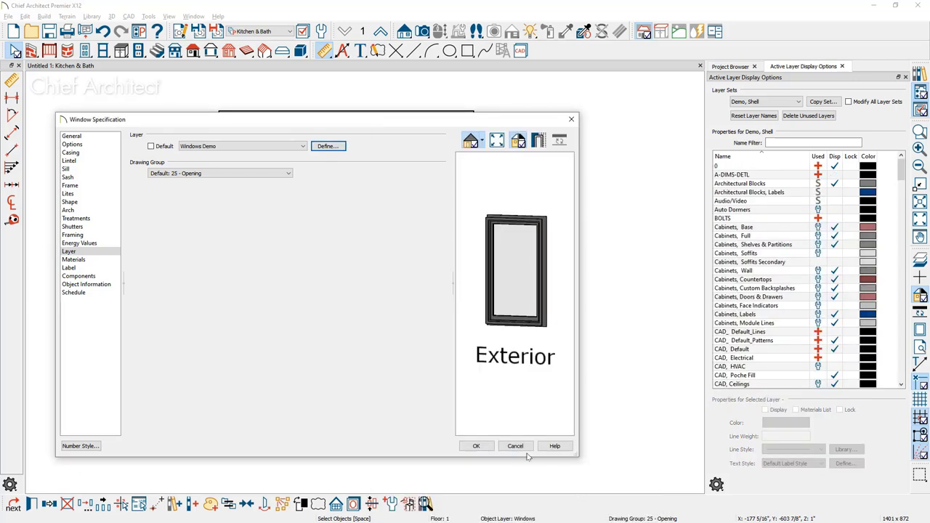
left_click(477, 447)
key("Escape")
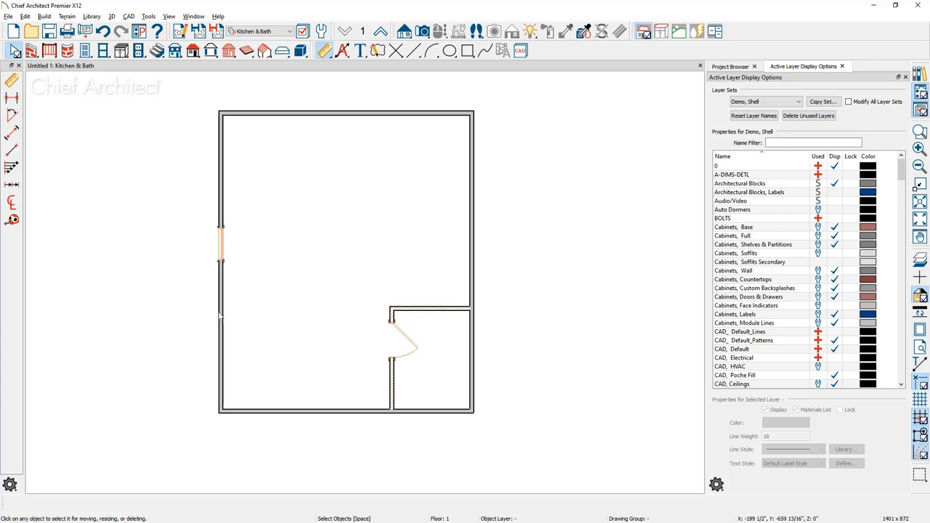
Step: Break the plan's left exterior wall once below and once above the window, and select the middle section containing the window
left_click(221, 180)
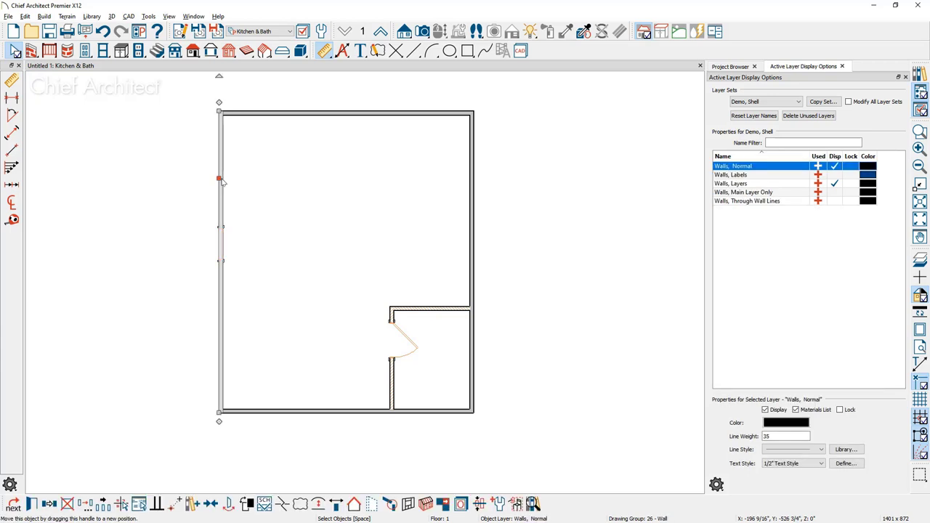
key("Escape")
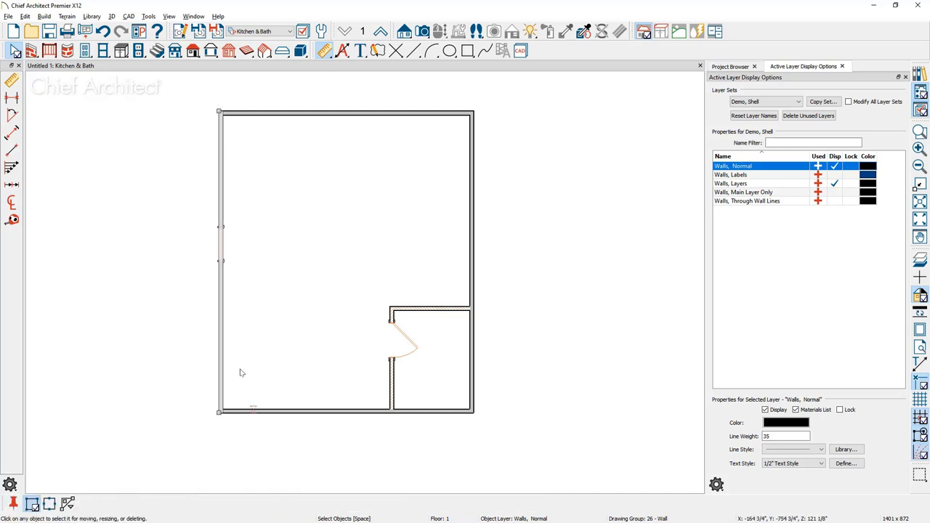
left_click(221, 326)
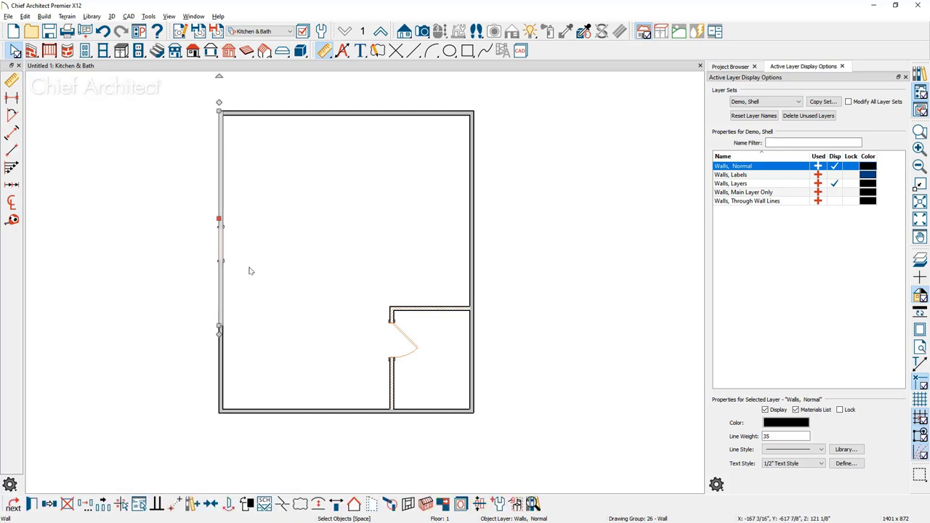
key("Escape")
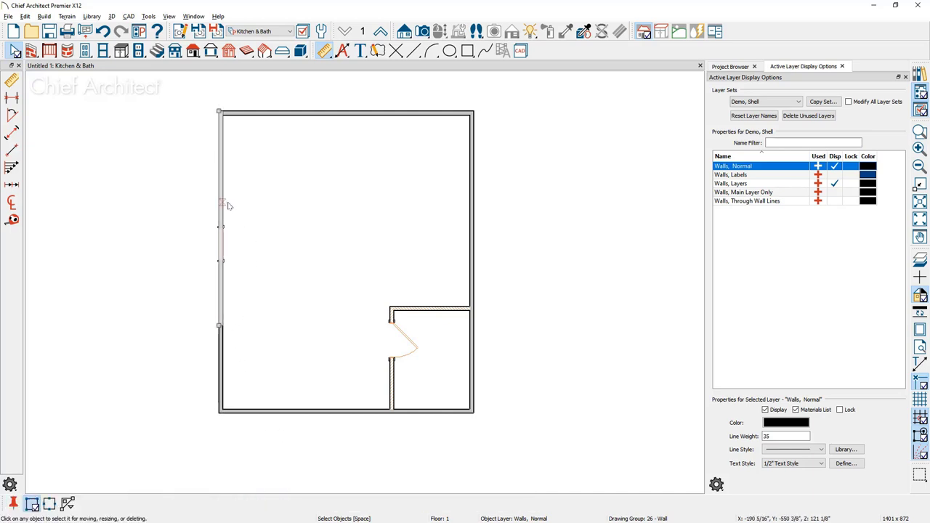
left_click(221, 191)
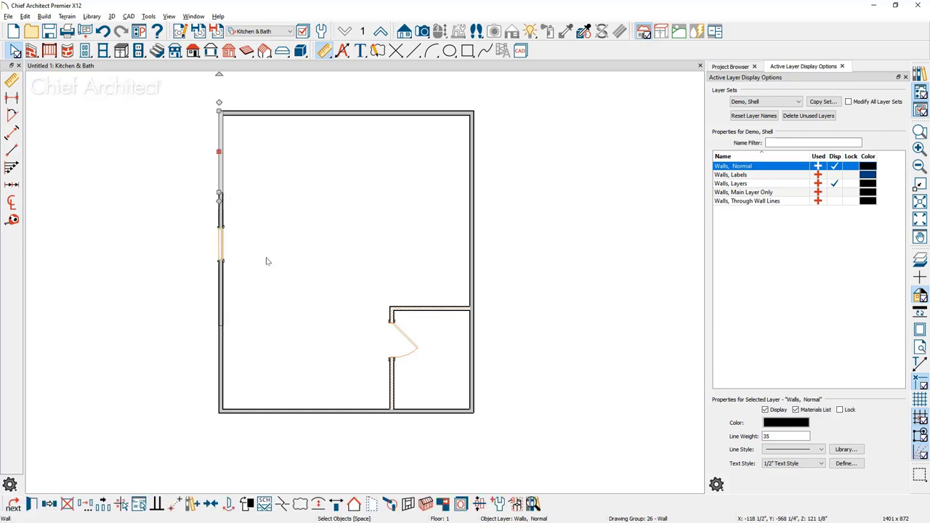
left_click(224, 297)
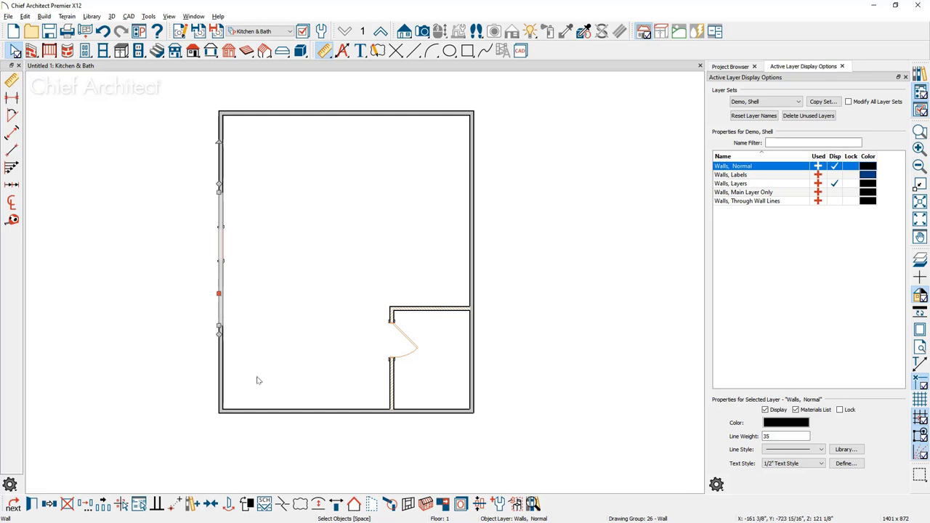
Step: Change the wall type of the selected wall section around the window to Interior-4, Demo
key("ctrl+e")
left_click(623, 93)
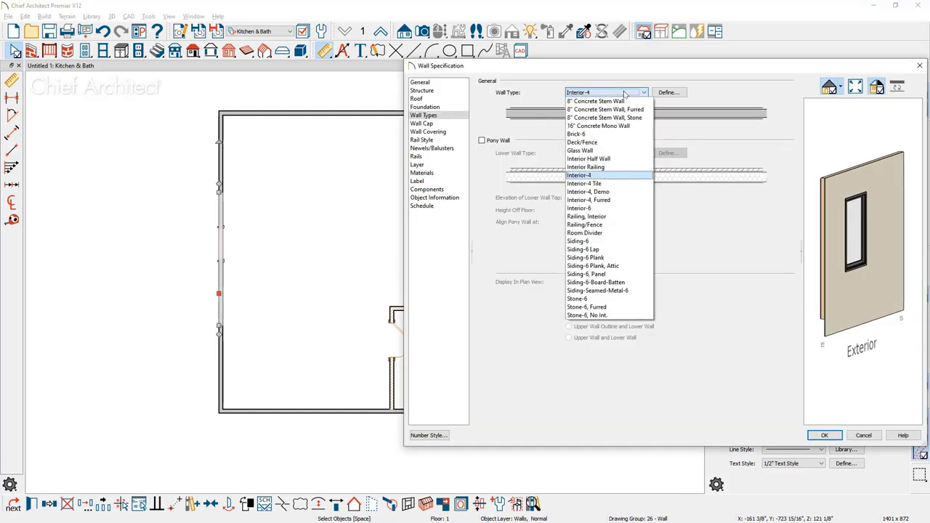
left_click(588, 192)
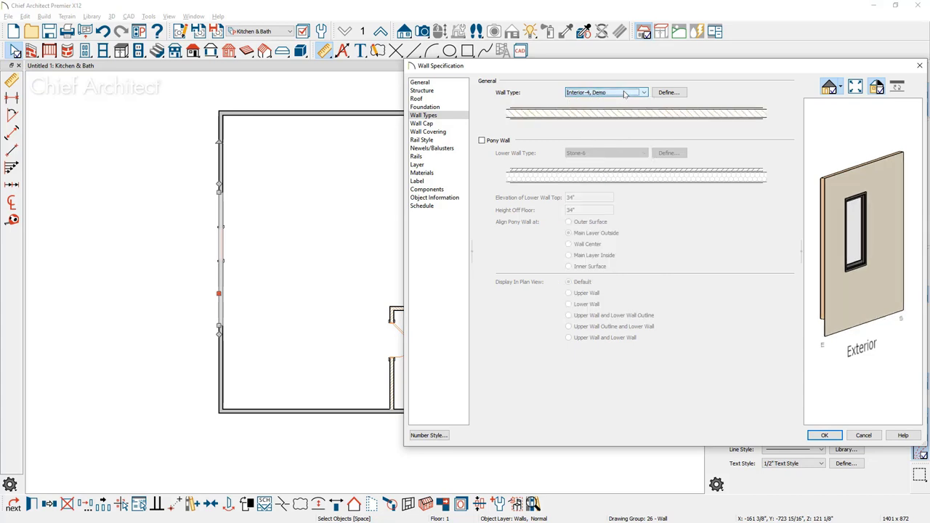
key("Return")
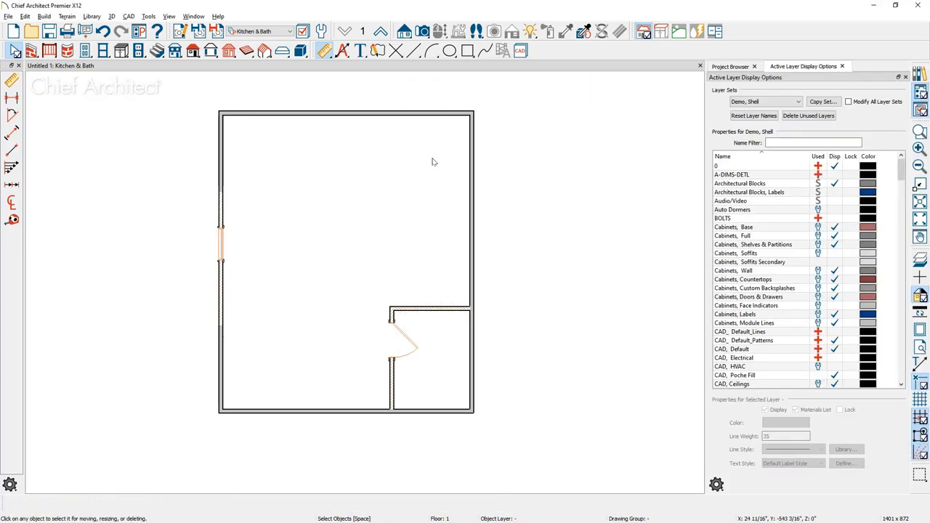
Step: Create a perspective floor overview of the plan and orbit it to look down from the window wall's side
left_click(427, 37)
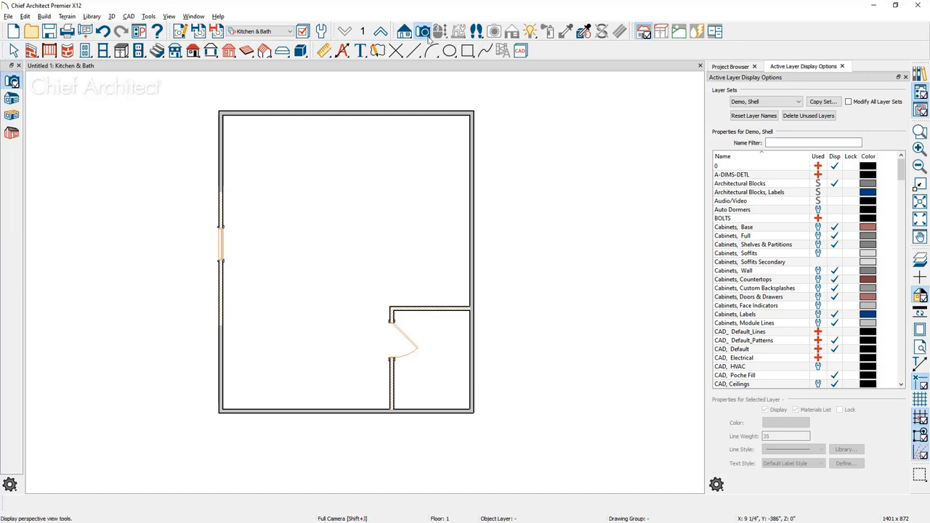
left_click(166, 197)
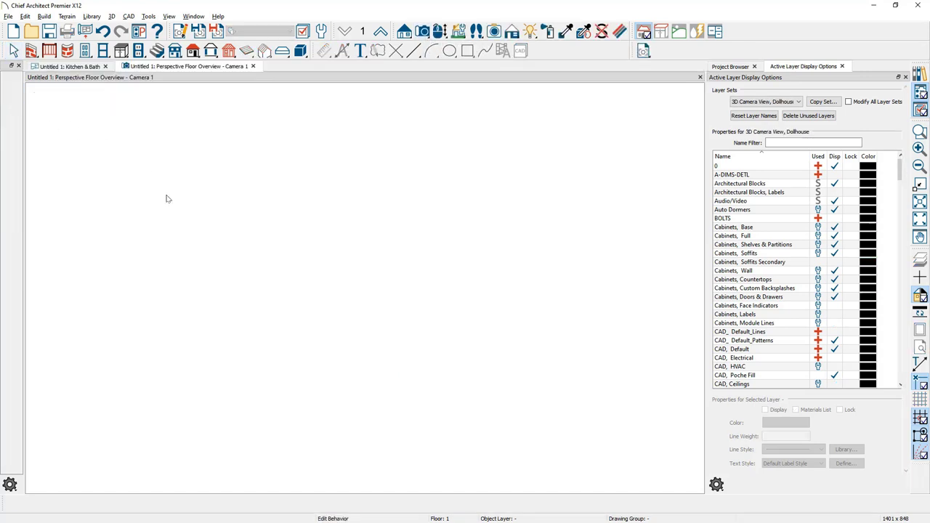
left_click_drag(166, 192, 399, 258)
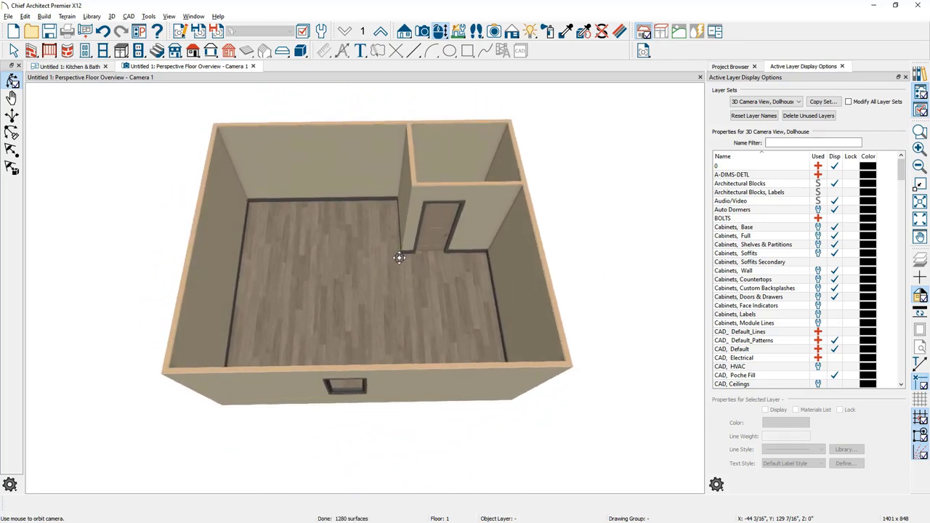
Step: From the window wall section's specification, open the material selection for the Interior-4, Demo type's main layer and list the plan materials
left_click(387, 371)
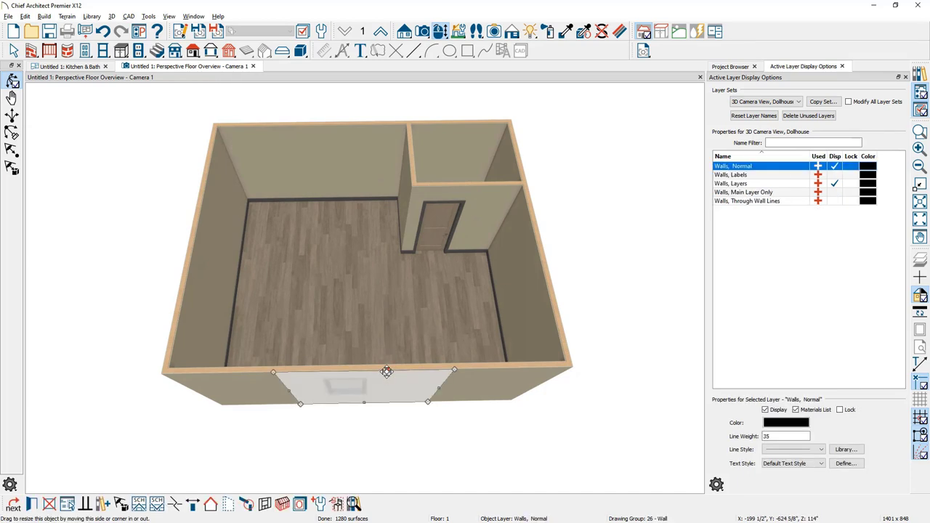
double_click(387, 371)
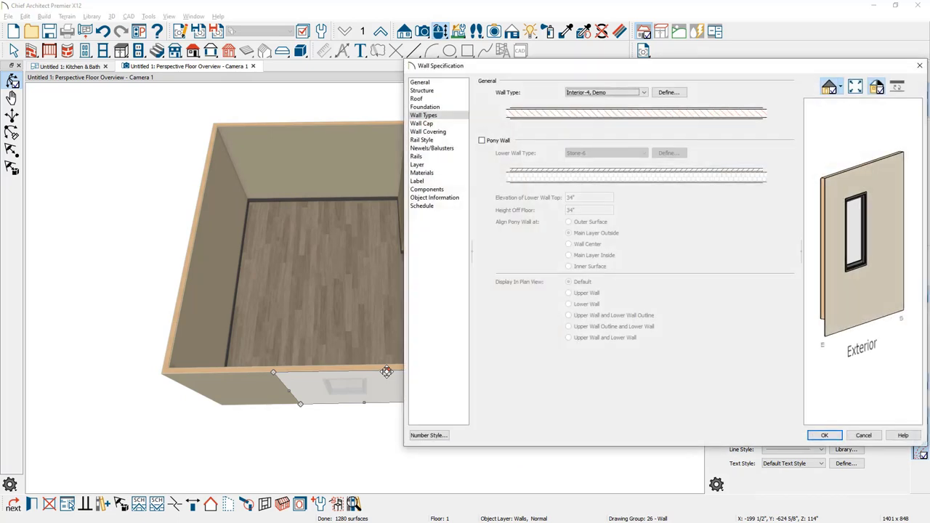
left_click(669, 97)
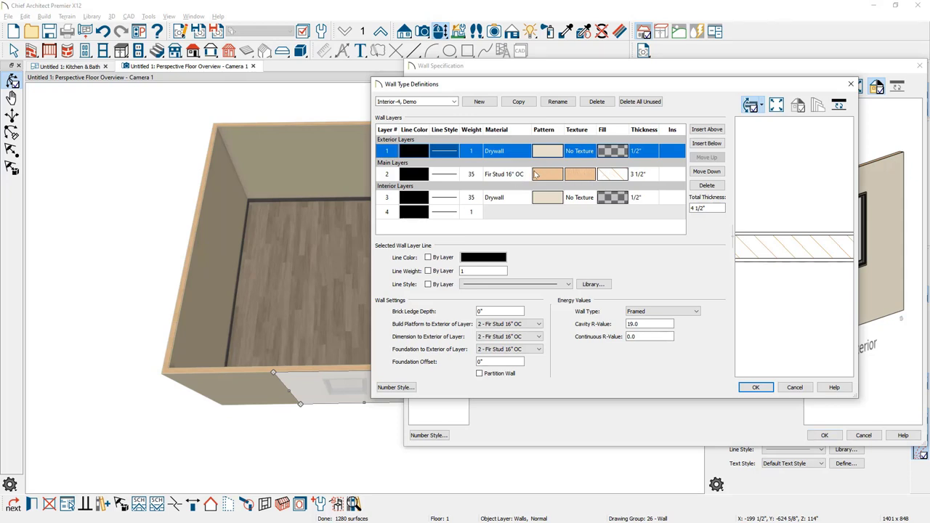
left_click(576, 175)
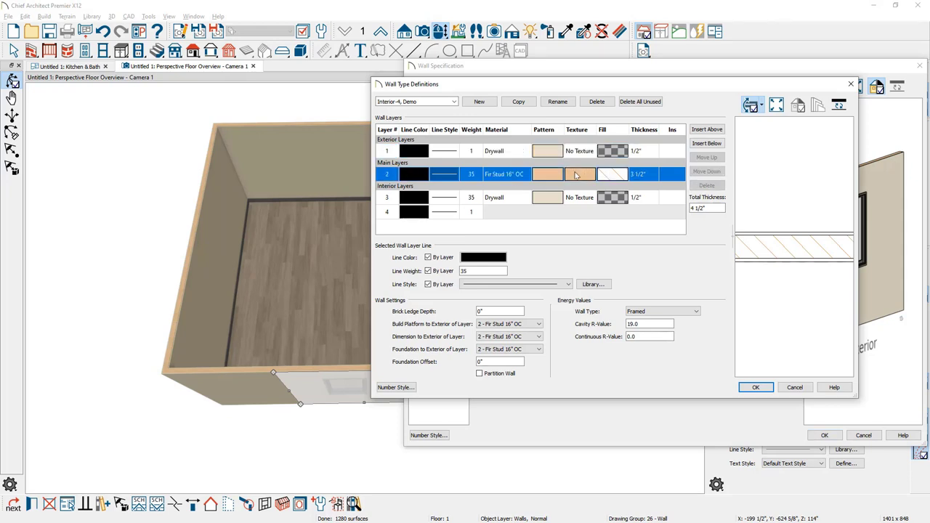
left_click(576, 175)
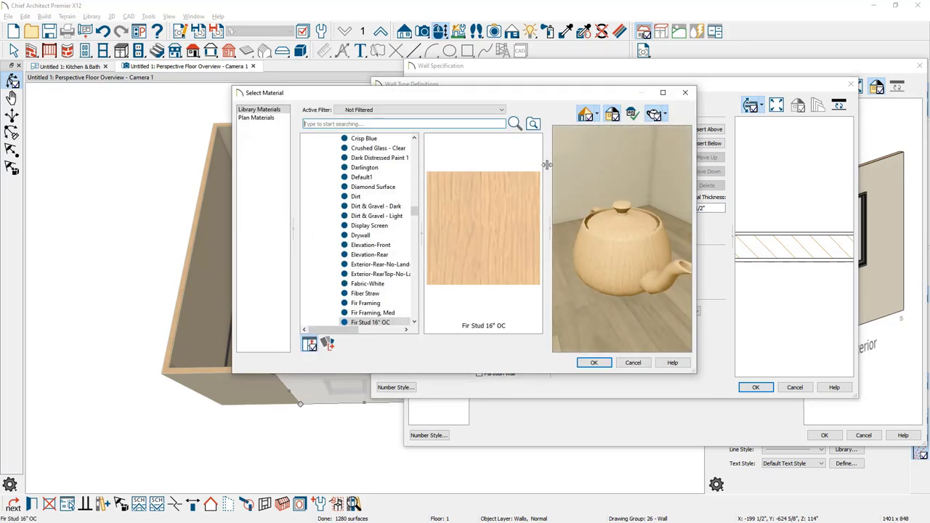
left_click(258, 118)
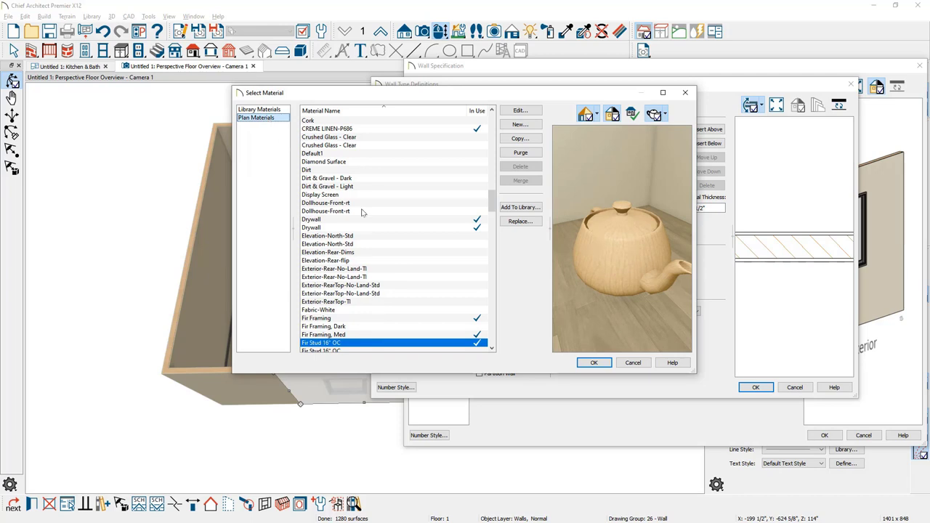
left_click_drag(405, 93, 457, 100)
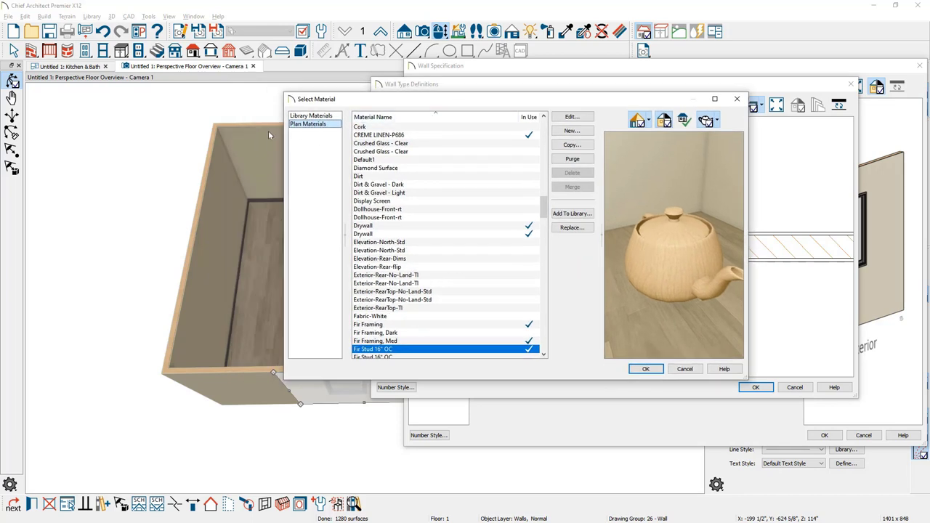
Step: Copy the Fir Stud 16" OC material, name the copy "Fir Stud 16" OC, Med" and color it orange (RGB 255, 128, 64)
left_click(572, 145)
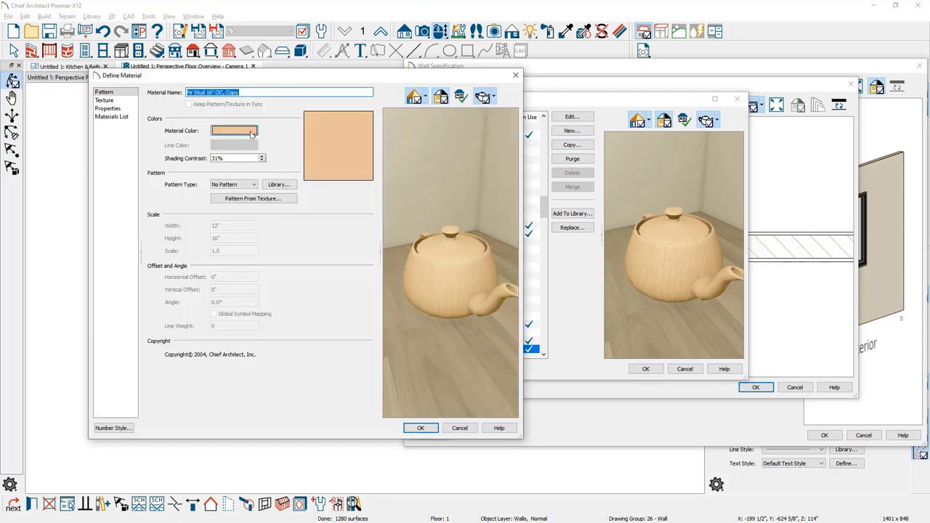
double_click(232, 92)
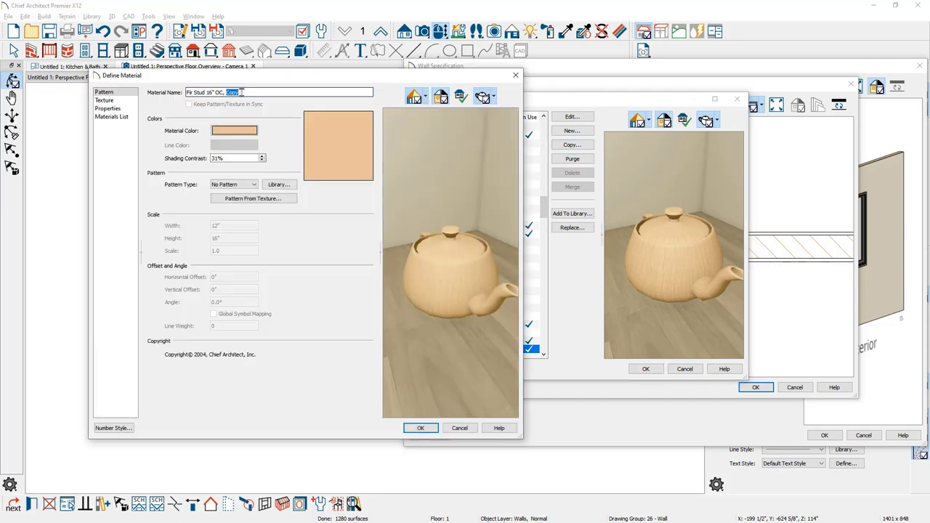
type("Med")
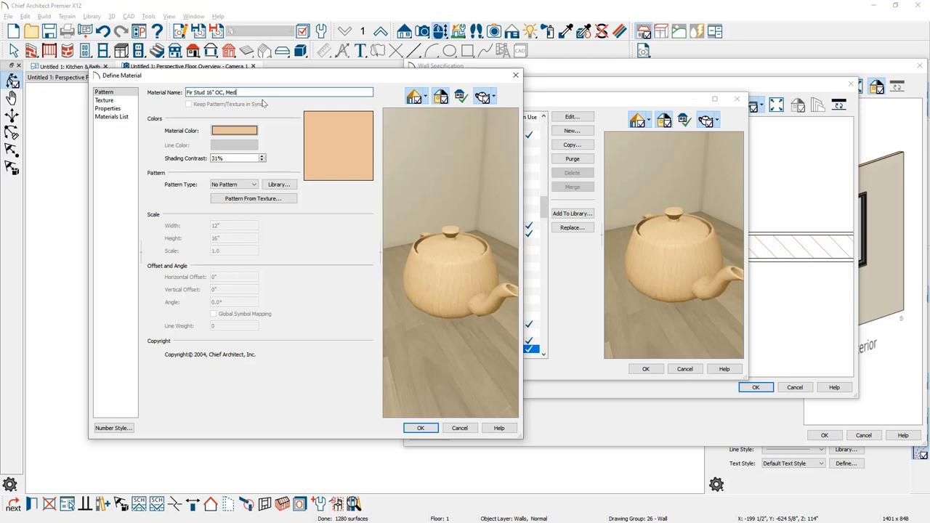
left_click(216, 132)
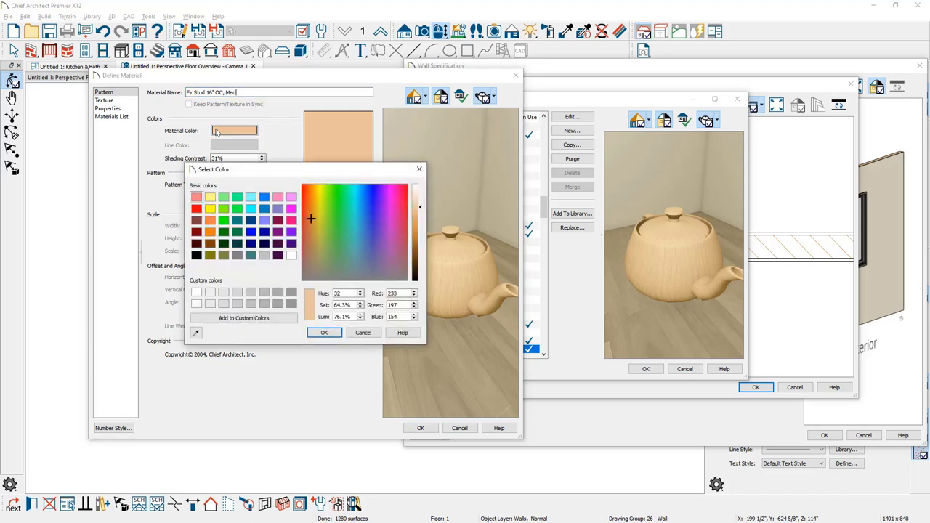
left_click(211, 220)
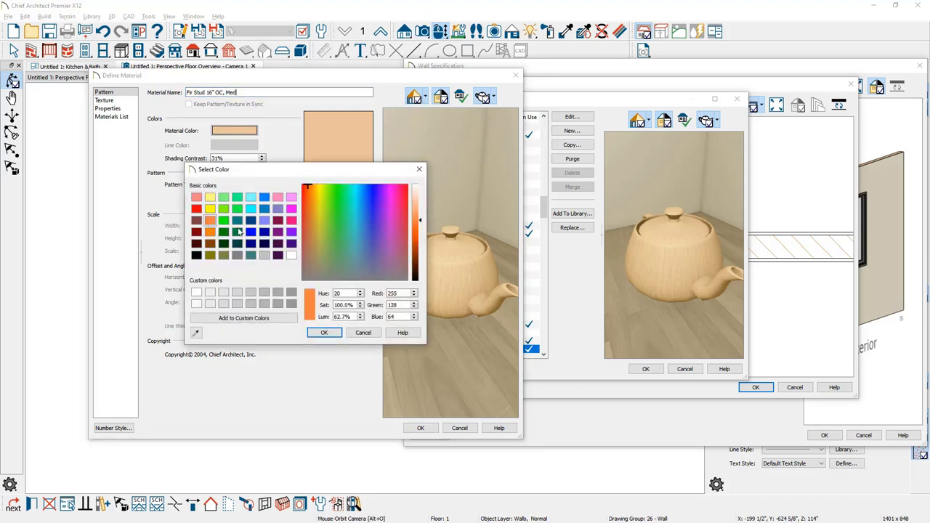
left_click(324, 332)
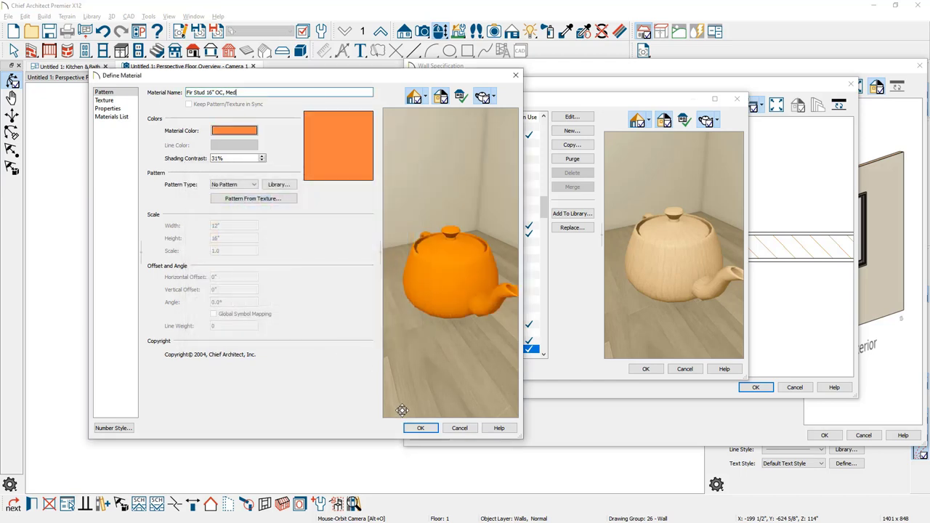
left_click(420, 429)
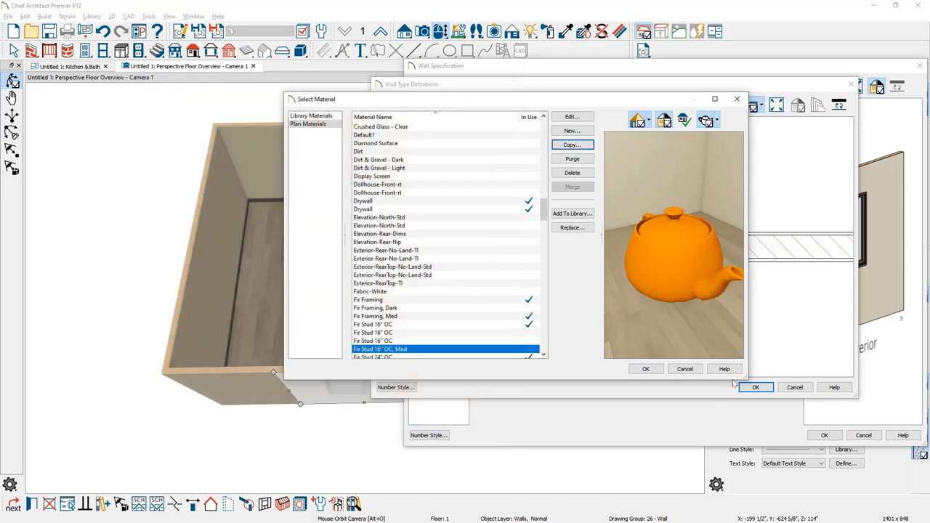
Step: Assign the orange stud material to the main layer of Interior-4, Demo and apply the wall type definition
left_click(645, 369)
left_click(756, 387)
left_click(825, 435)
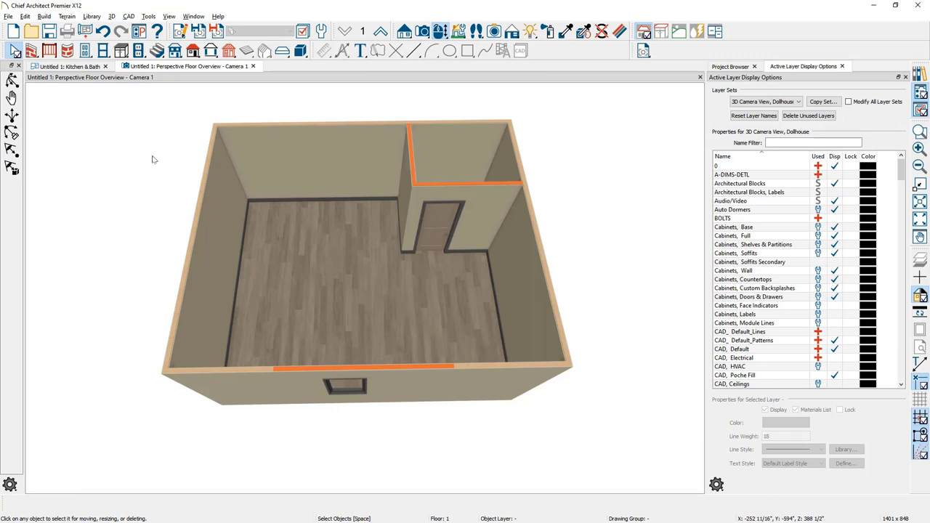
Step: Return to the Kitchen & Bath floor plan and save it as a new plan view named "Demo Shell"
left_click(83, 67)
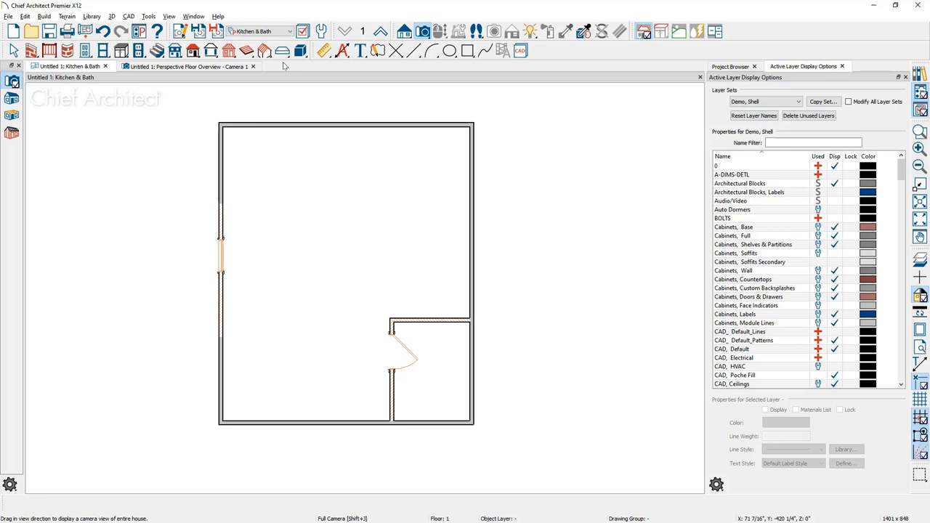
left_click(216, 32)
type("De")
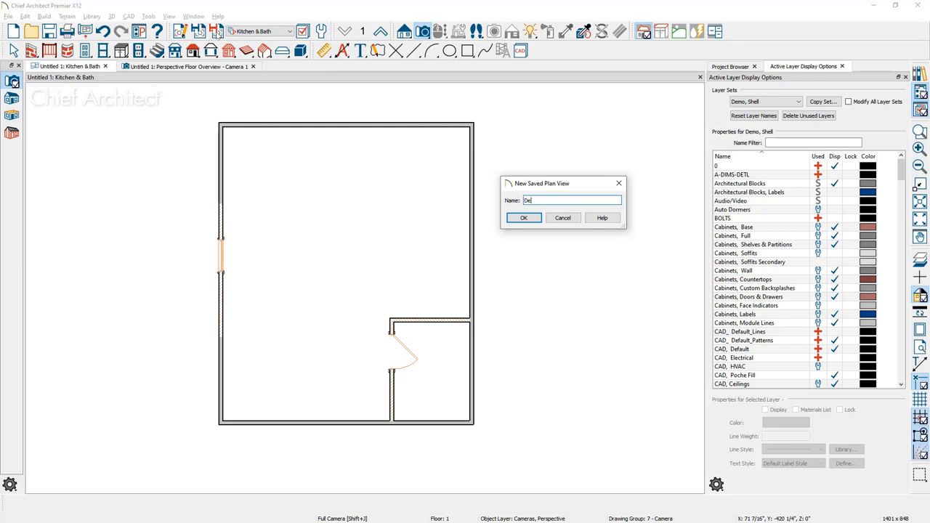
type("mo Shell")
left_click(524, 218)
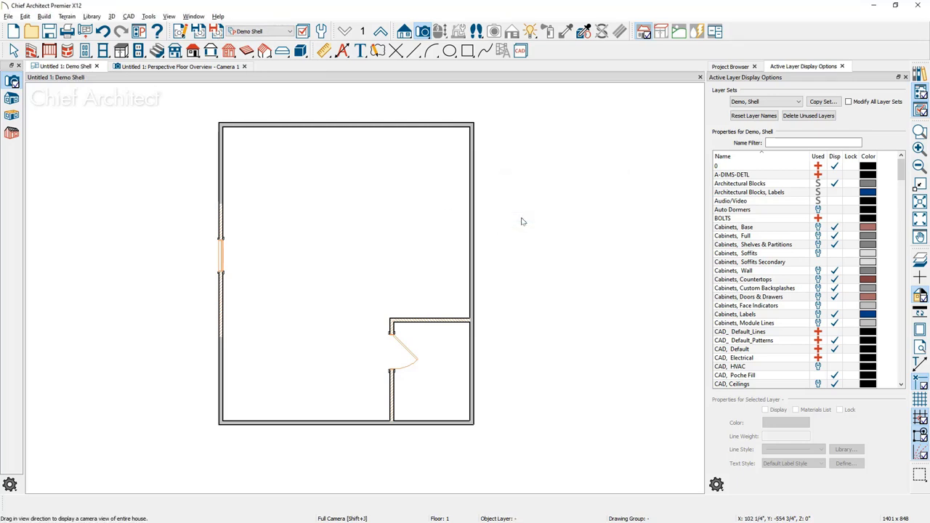
Step: Review the selected defaults and layer set in the Demo Shell plan view's specification without changing anything
left_click(179, 31)
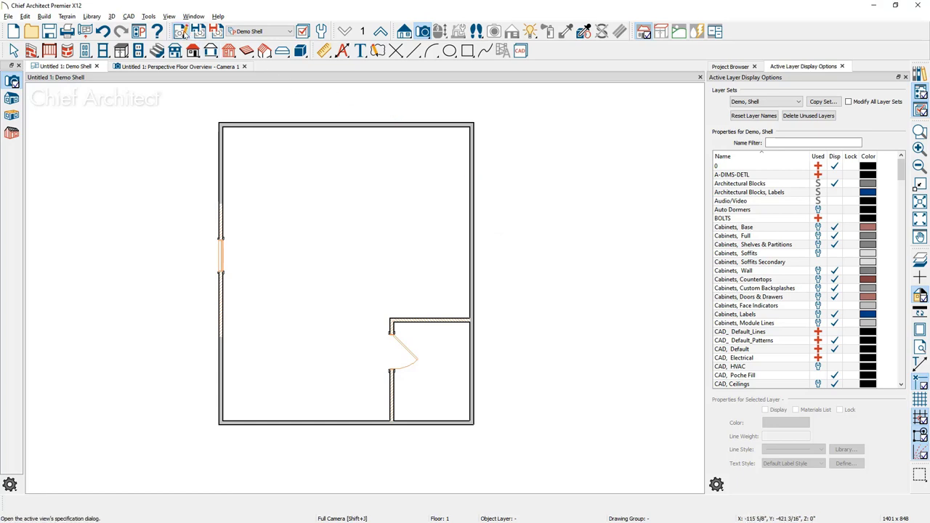
left_click(439, 145)
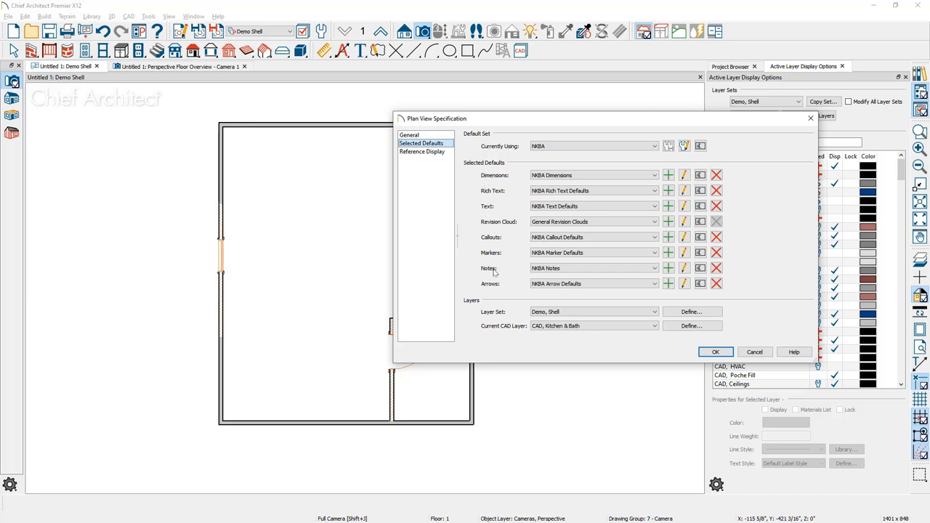
left_click(756, 352)
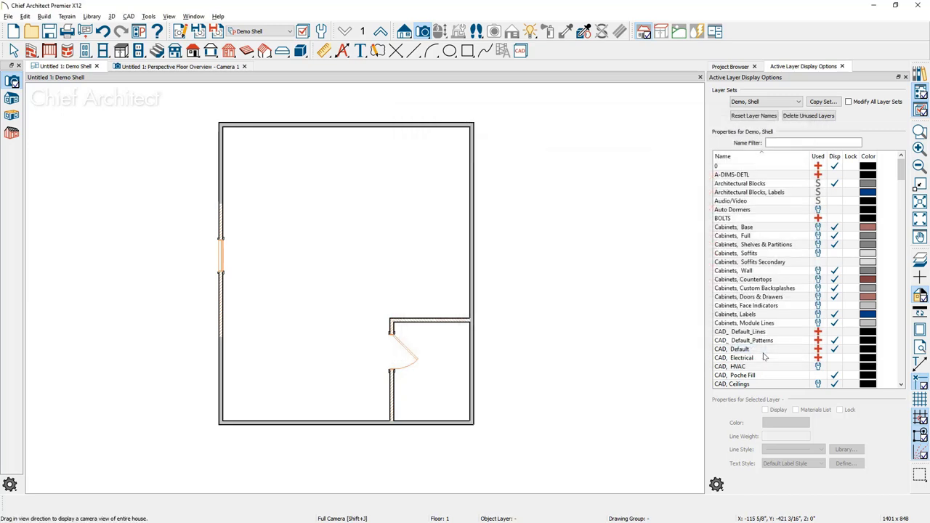
Step: Switch to the Kitchen & Bath plan view and back to Demo Shell to compare them
left_click(263, 31)
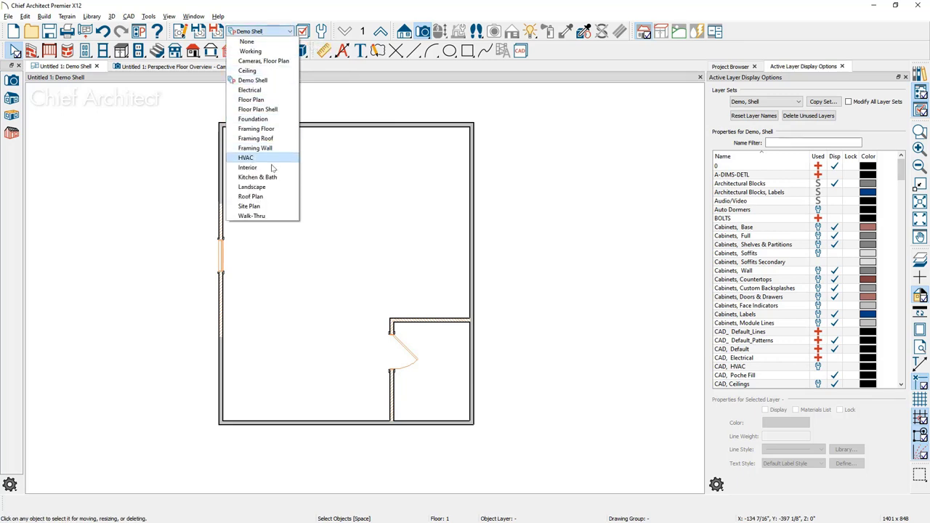
left_click(267, 178)
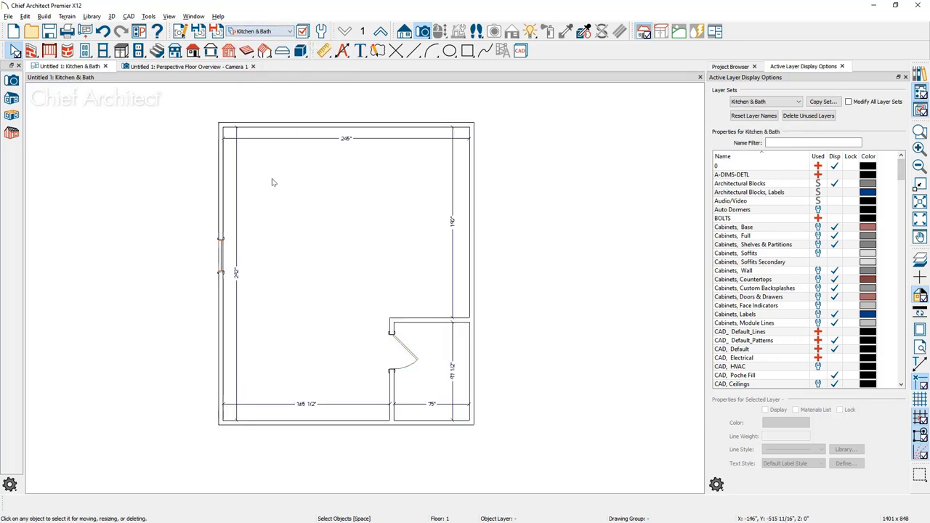
left_click(263, 32)
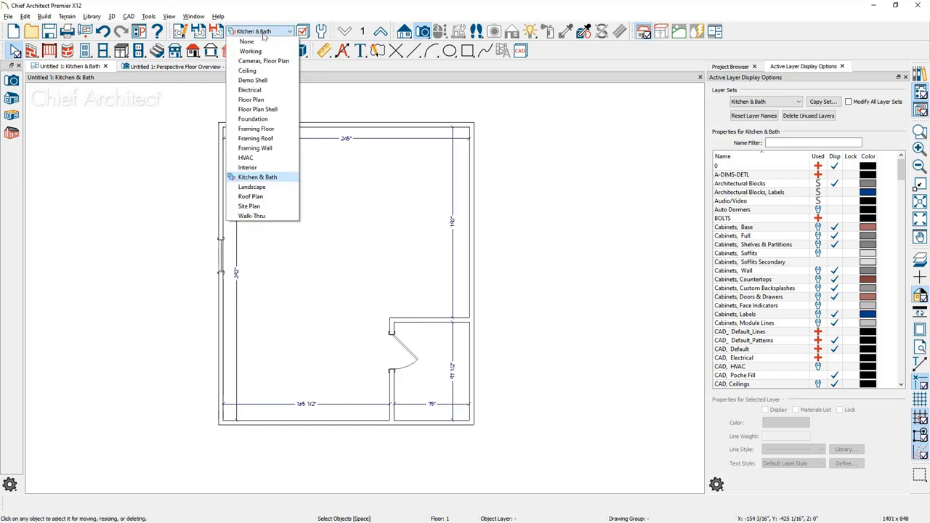
left_click(270, 80)
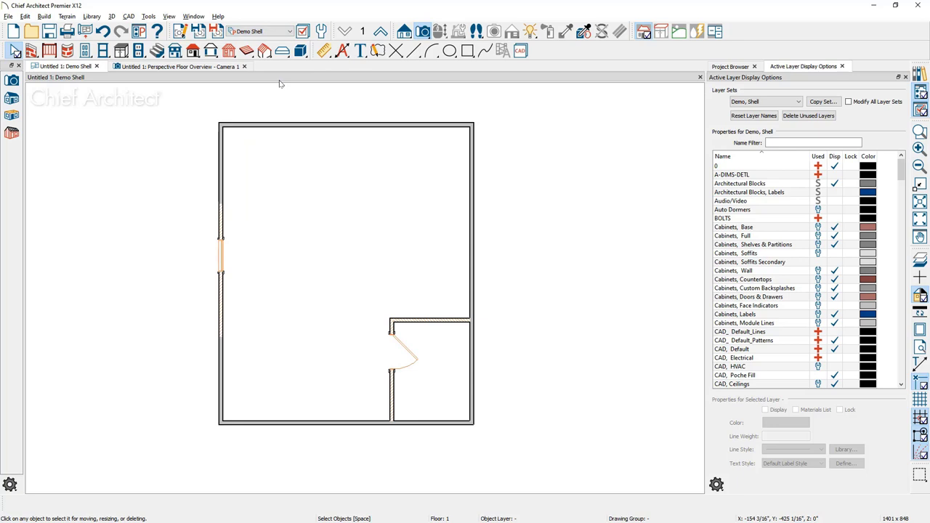
Step: Save the plan file in the Plans folder as "As-Built"
left_click(50, 32)
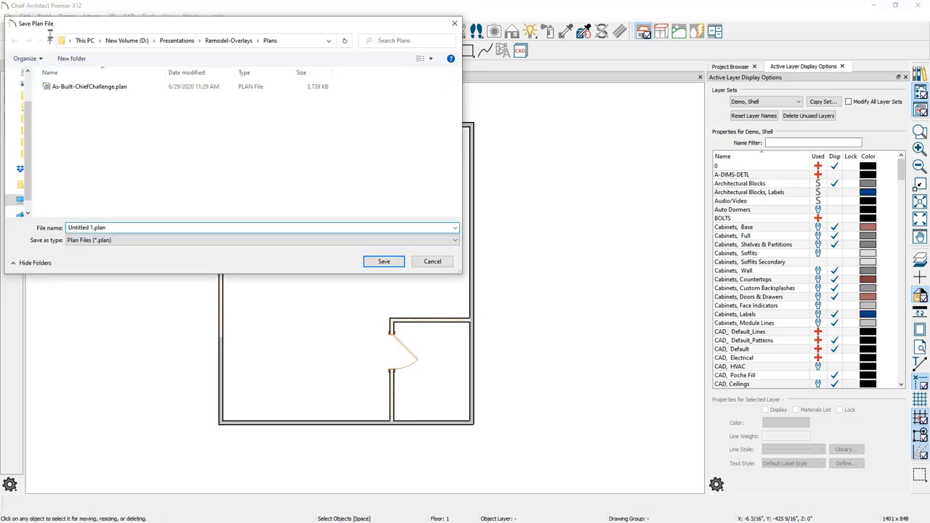
type("As-Remodeled")
left_click(384, 261)
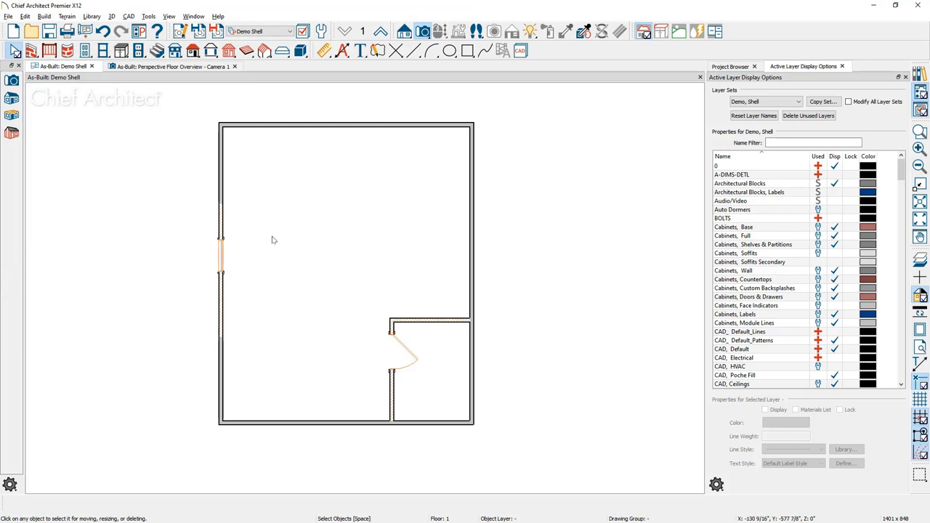
Step: Save the plan as a new plan file named "Remodel" in the Plans folder
left_click(8, 16)
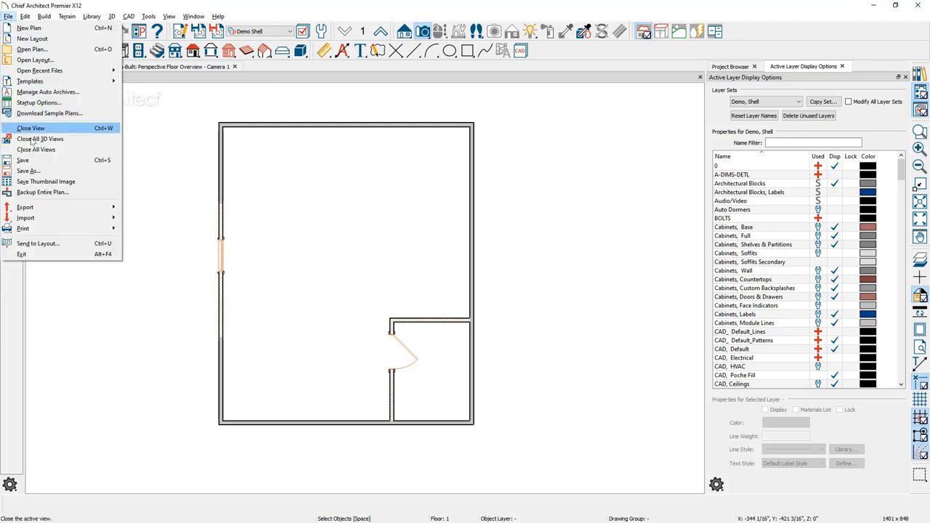
left_click(50, 173)
type("Remodel")
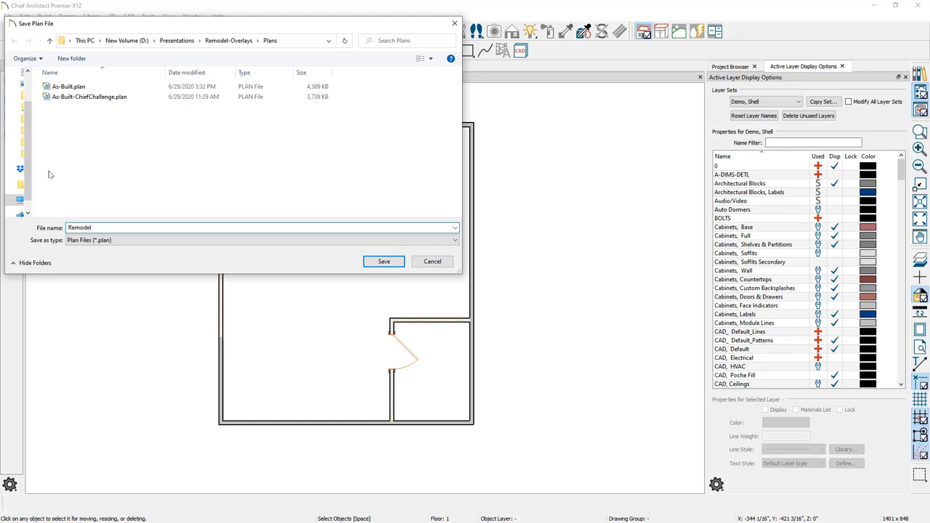
key("Return")
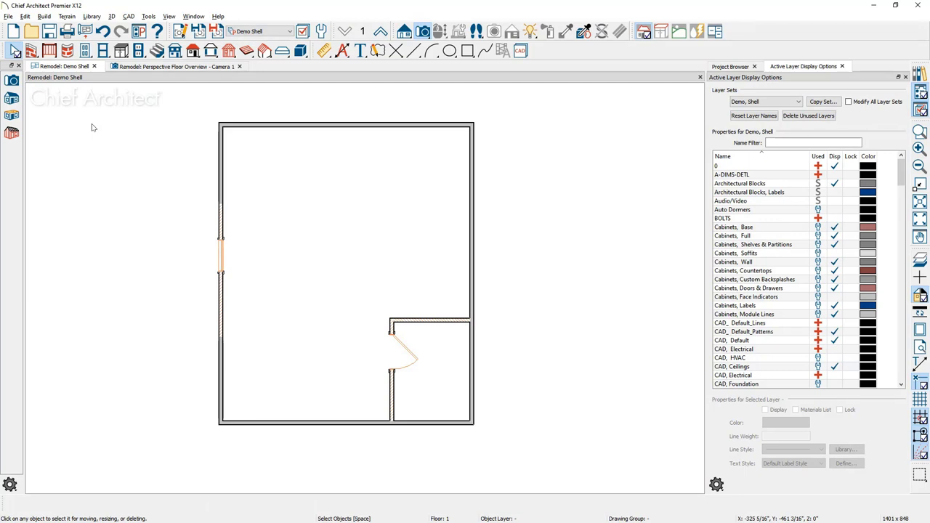
Step: Delete the interior closet walls with their door and the exterior demolition wall section containing the window
left_click(444, 321)
key("Delete")
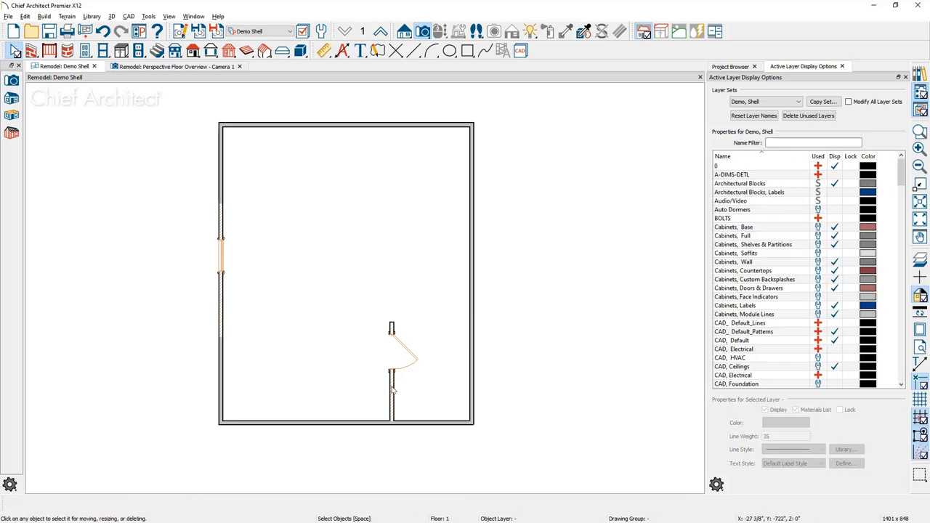
left_click(393, 388)
key("Delete")
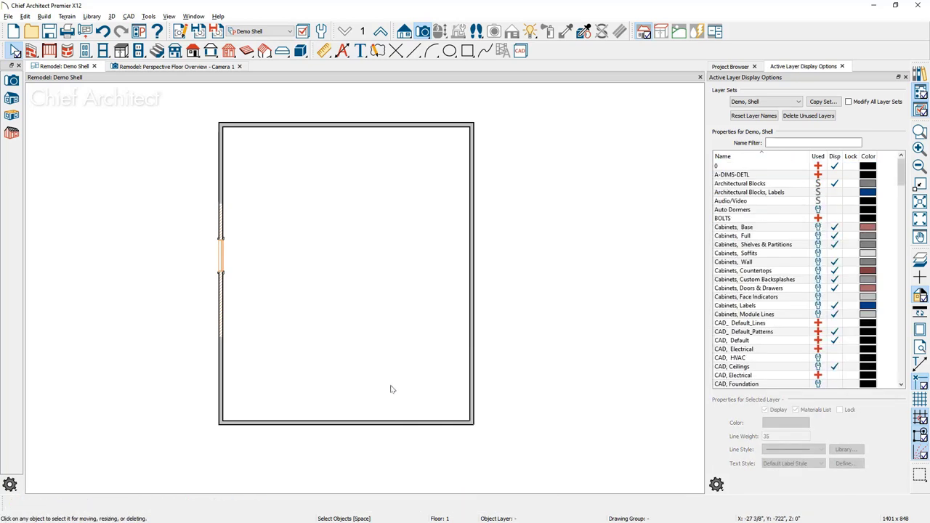
left_click(224, 317)
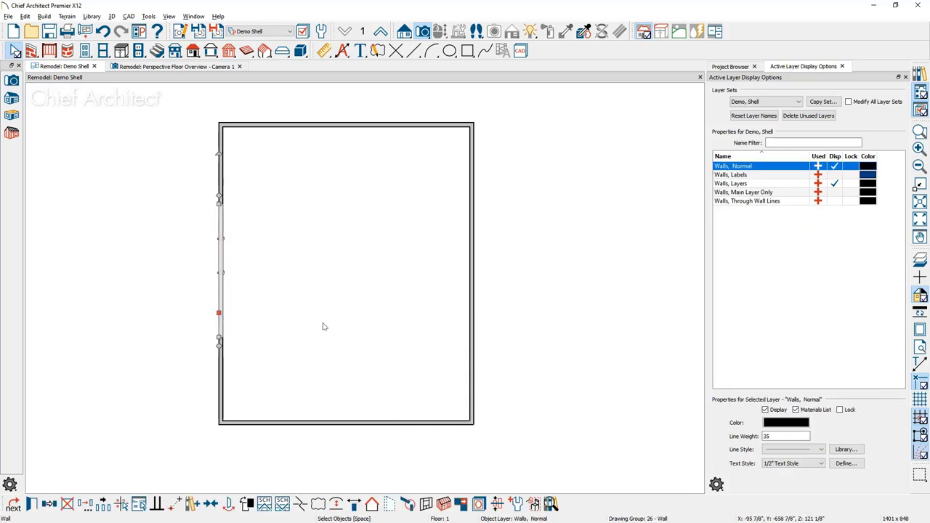
key("Delete")
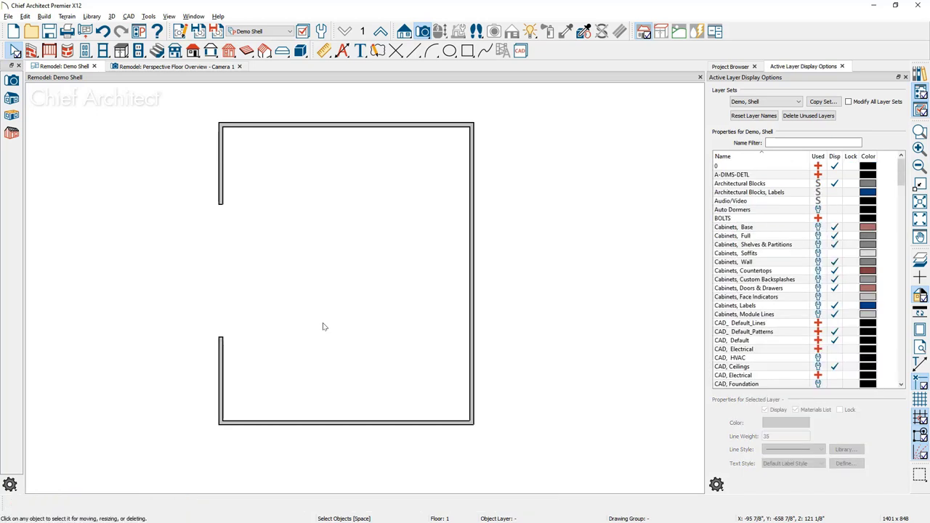
Step: Draw three exterior walls forming a rectangular bump-out about 63" deep that closes the gap in the exterior wall
left_click(221, 202)
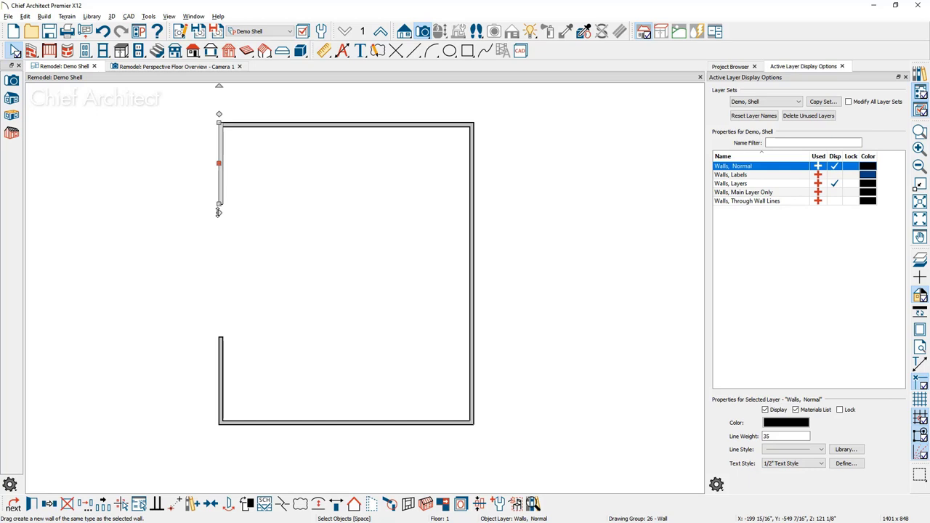
mouse_move(218, 212)
left_mouse_down()
mouse_move(154, 200)
mouse_move(154, 334)
mouse_move(220, 338)
left_mouse_up()
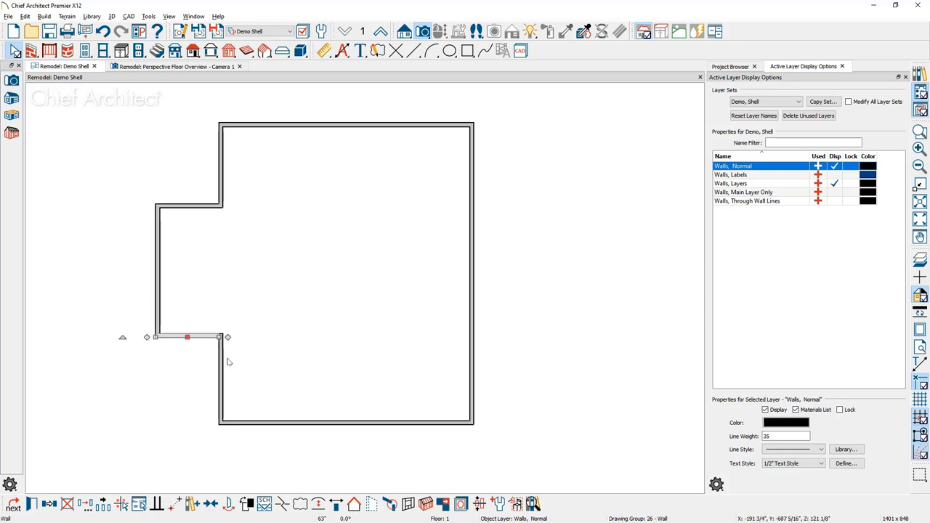
left_click(239, 385)
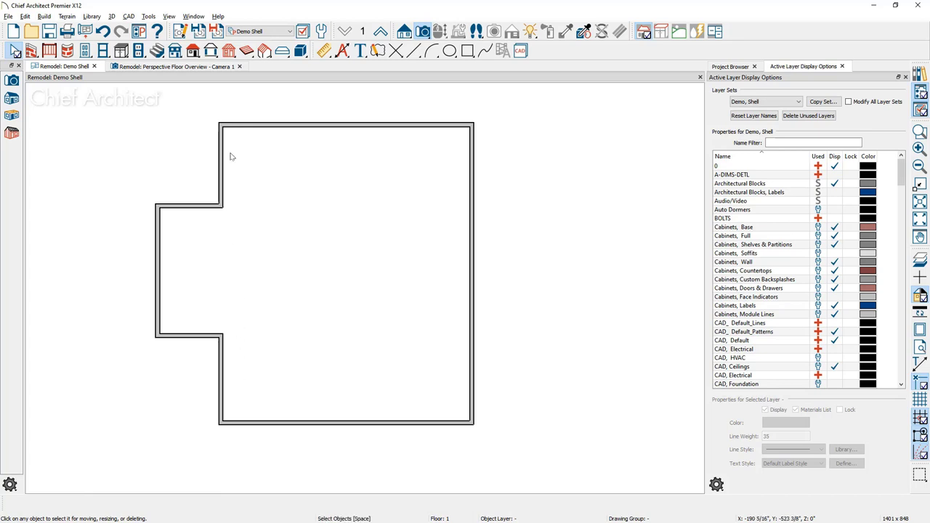
Step: Switch to the Floor Plan Shell plan view and choose As-Built.plan as its reference plan
left_click(280, 32)
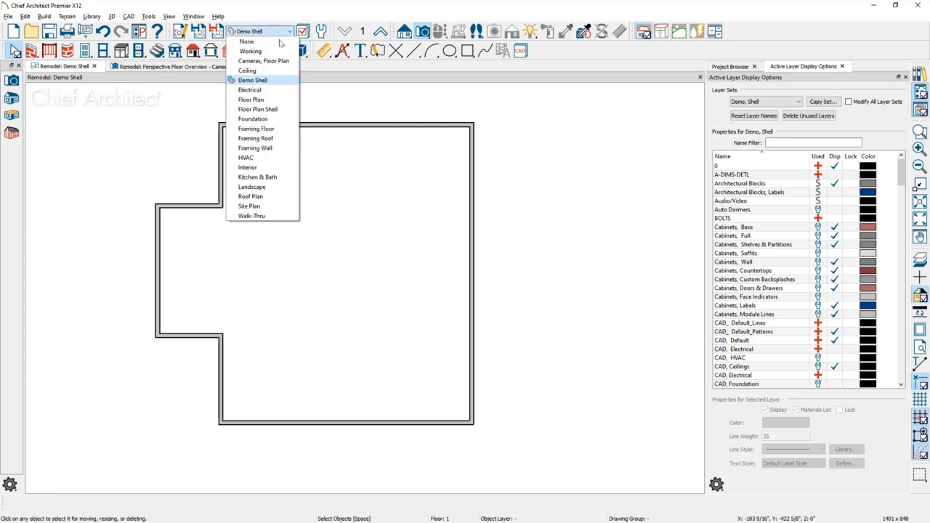
left_click(293, 110)
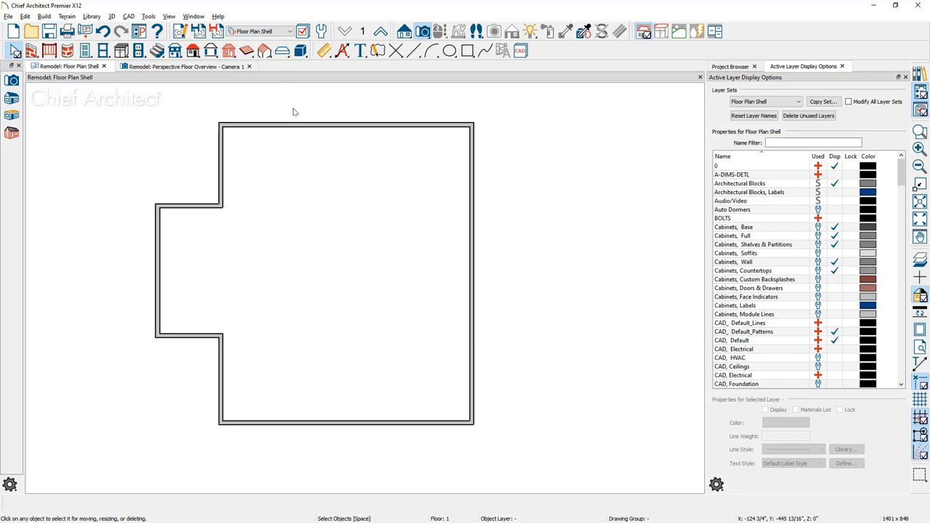
left_click(363, 34)
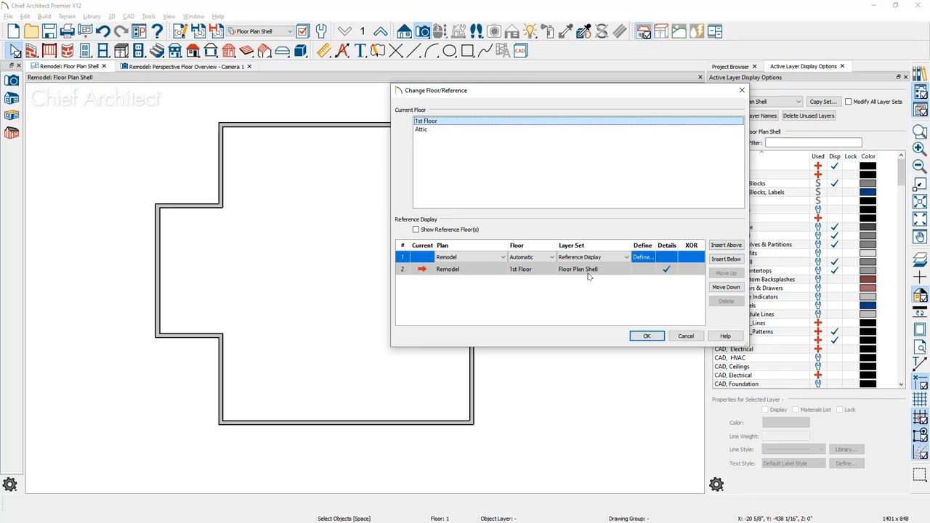
left_click(503, 258)
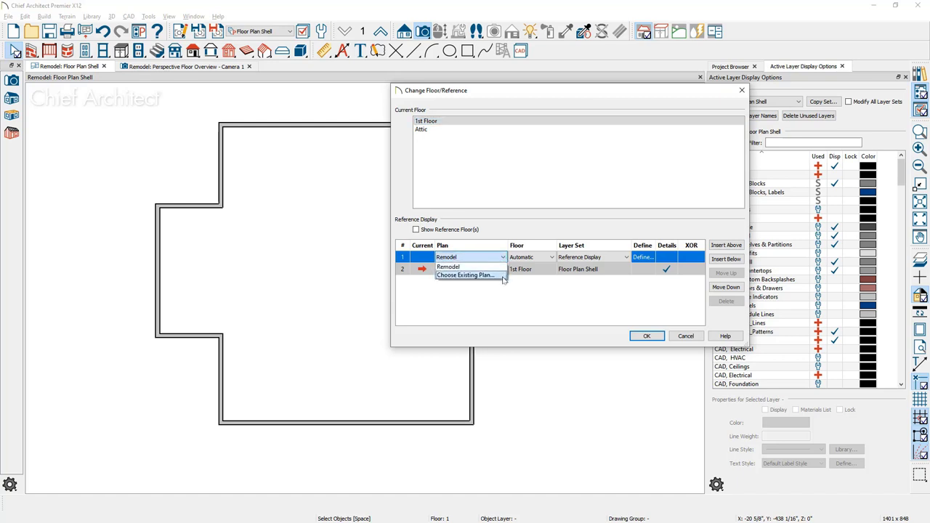
left_click(502, 275)
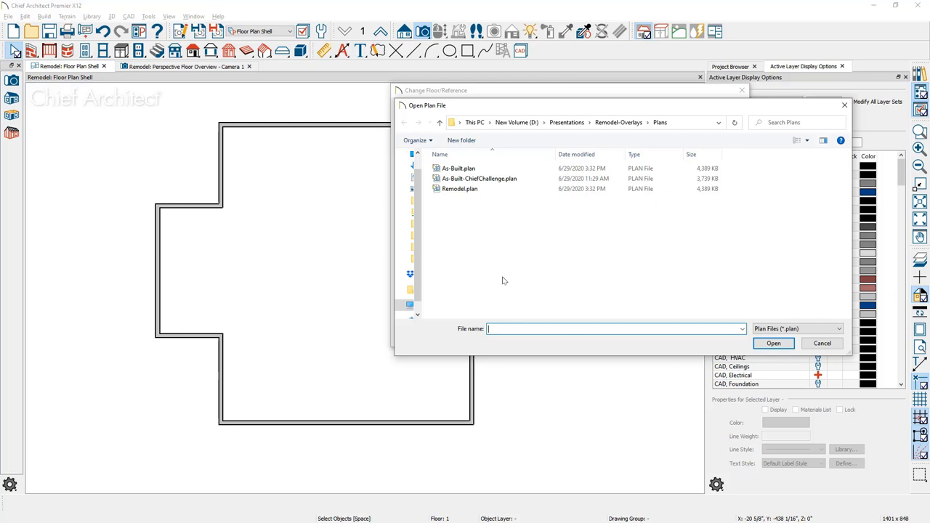
left_click(499, 169)
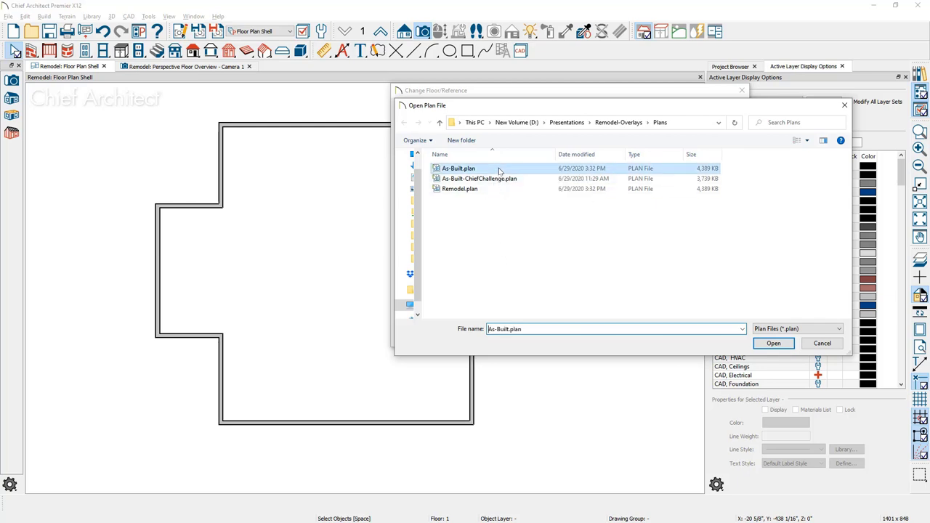
left_click(772, 345)
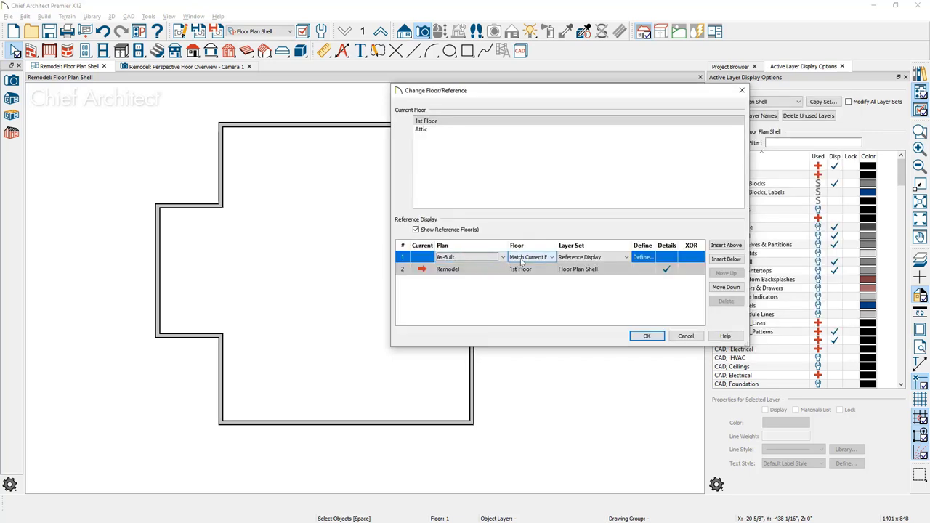
Step: Assign the "Demo, Shell" layer set to the As-Built reference and toggle the reference display off and on to compare
left_click(626, 258)
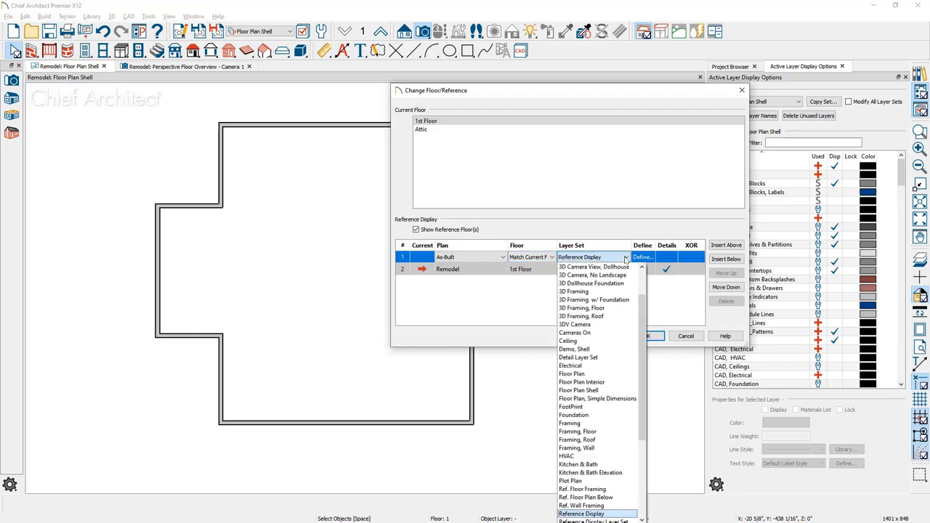
left_click(617, 351)
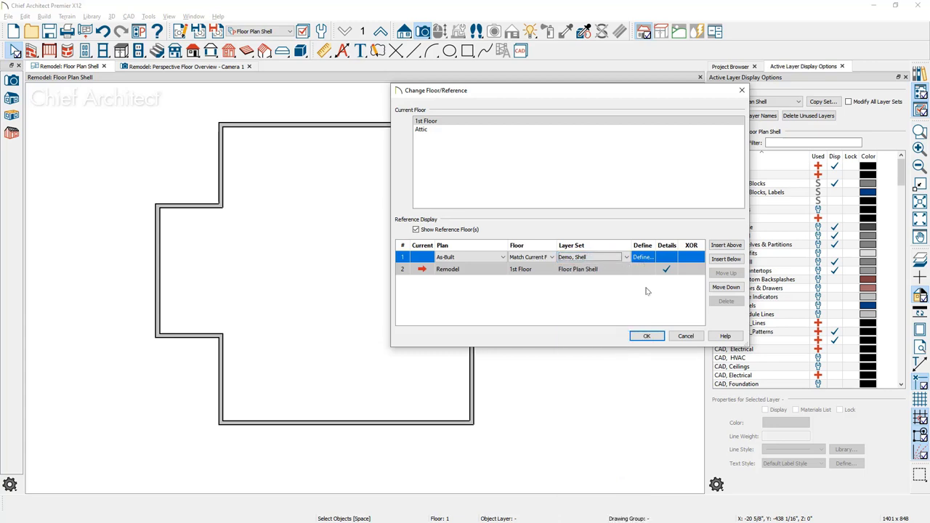
left_click(656, 338)
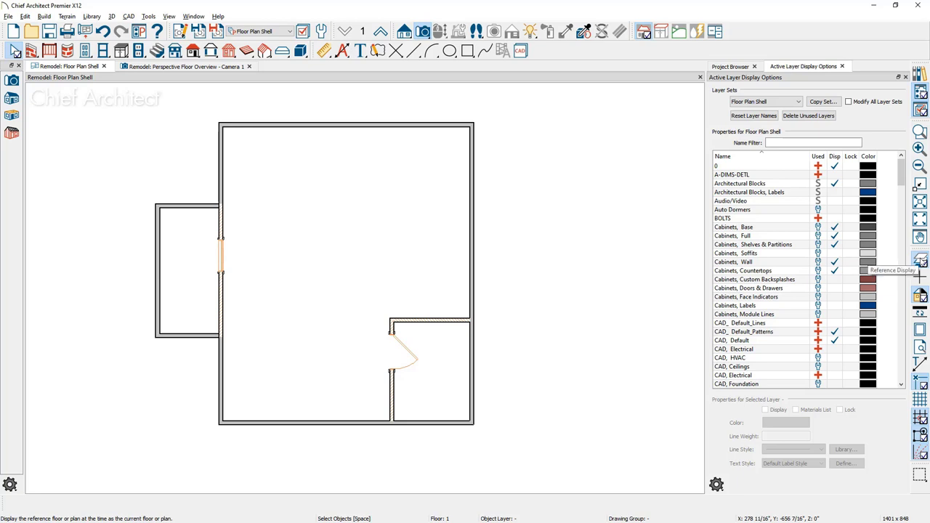
left_click(920, 260)
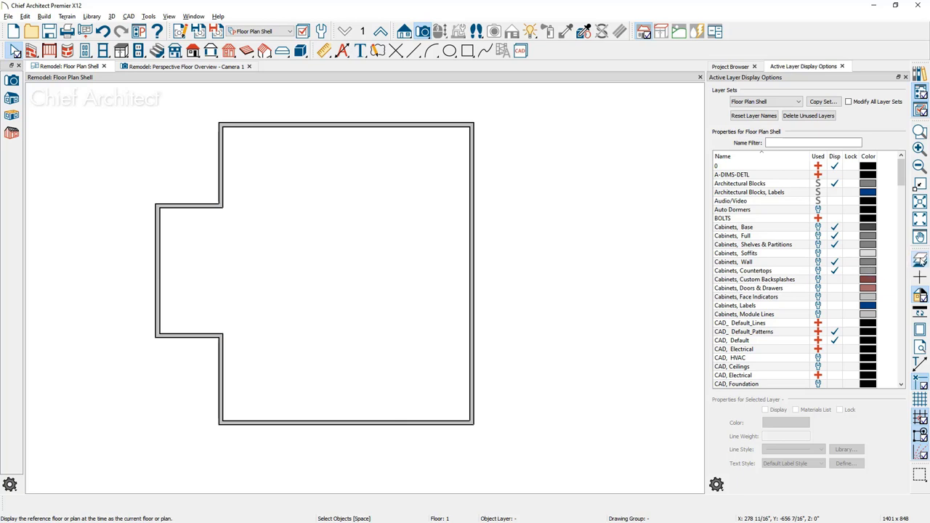
left_click(920, 261)
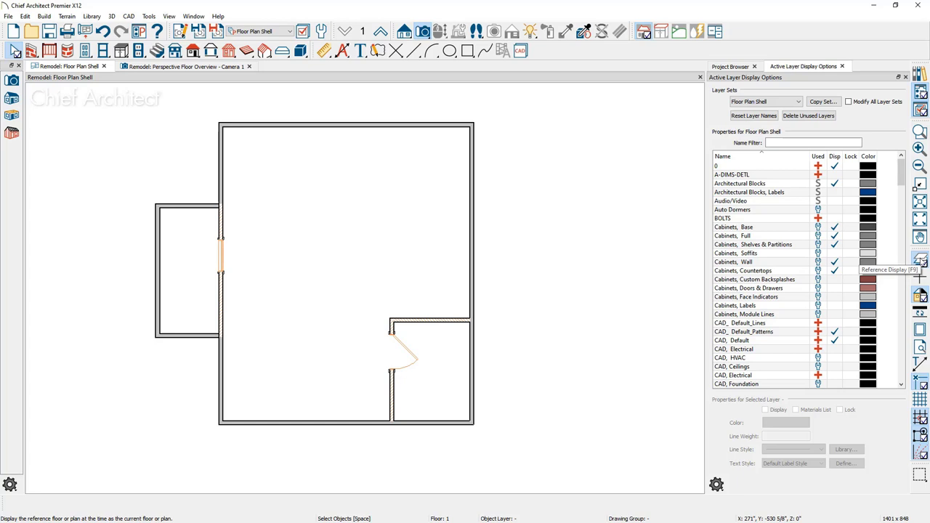
Step: In the perspective floor overview, add As-Built as a reference model with the Standard rendering technique
left_click(227, 67)
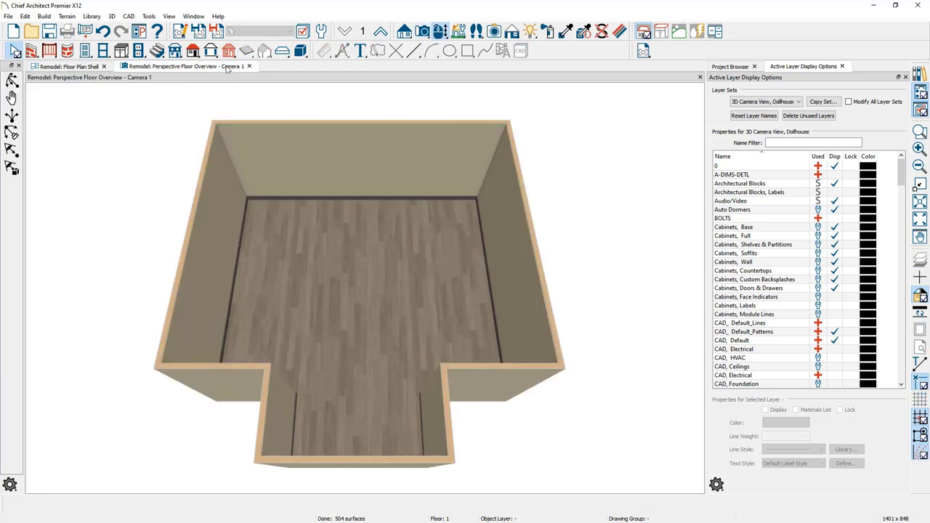
left_click(362, 33)
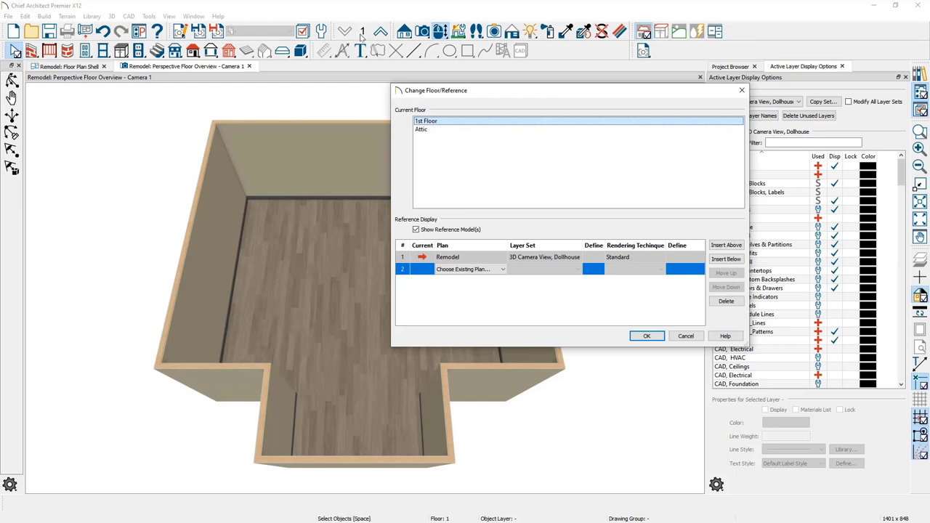
left_click(492, 270)
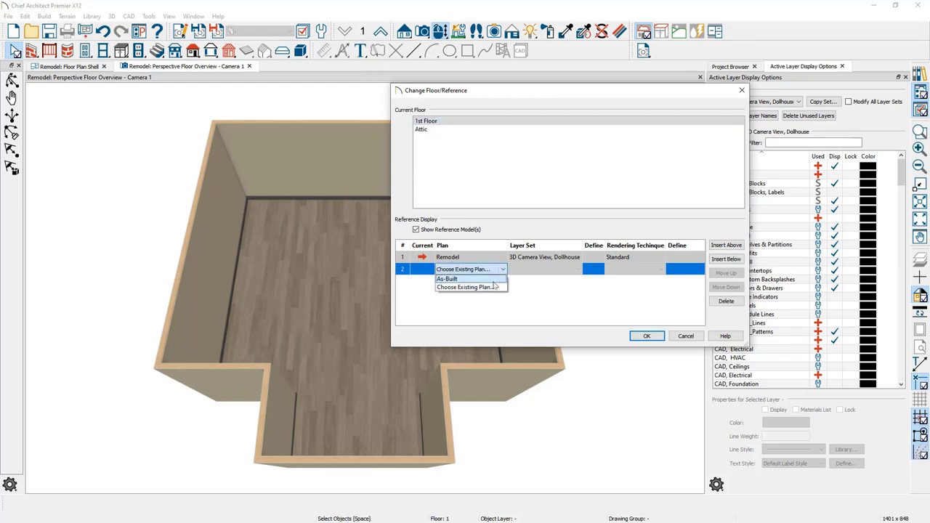
left_click(495, 280)
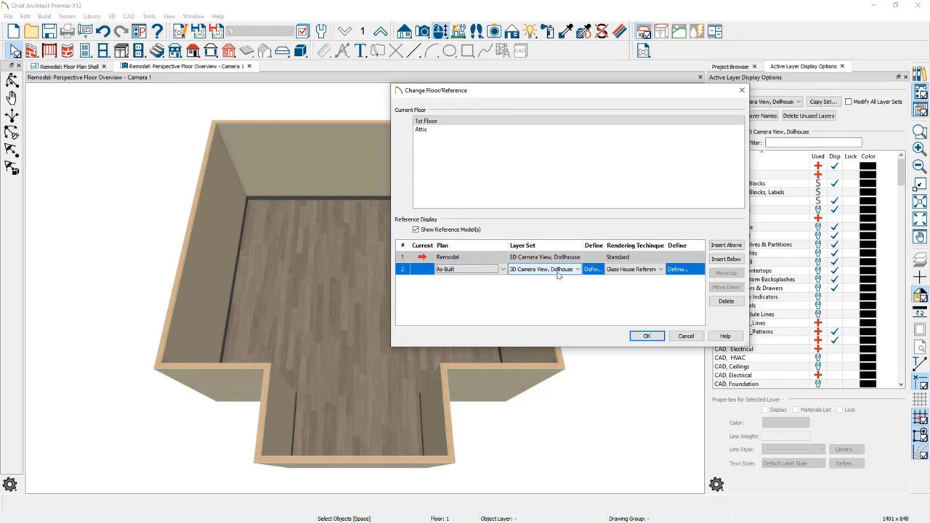
left_click(662, 269)
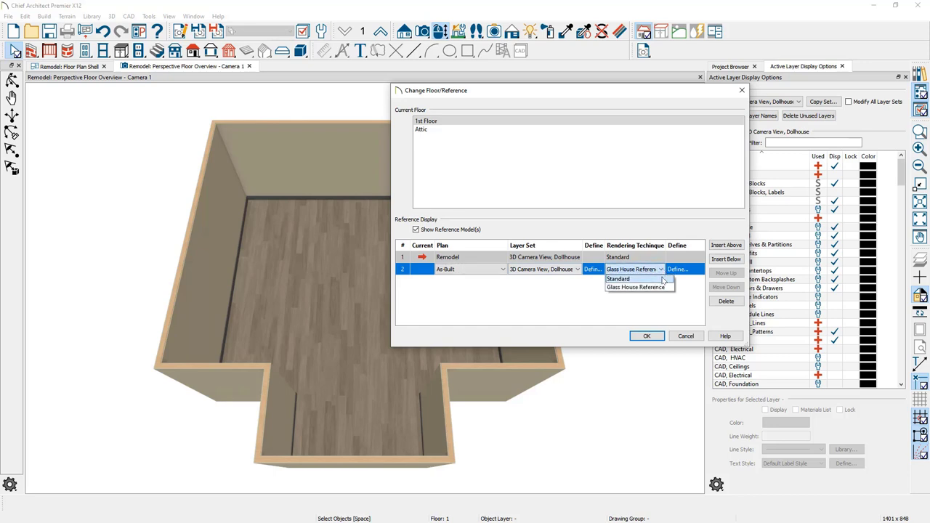
left_click(663, 280)
left_click(660, 336)
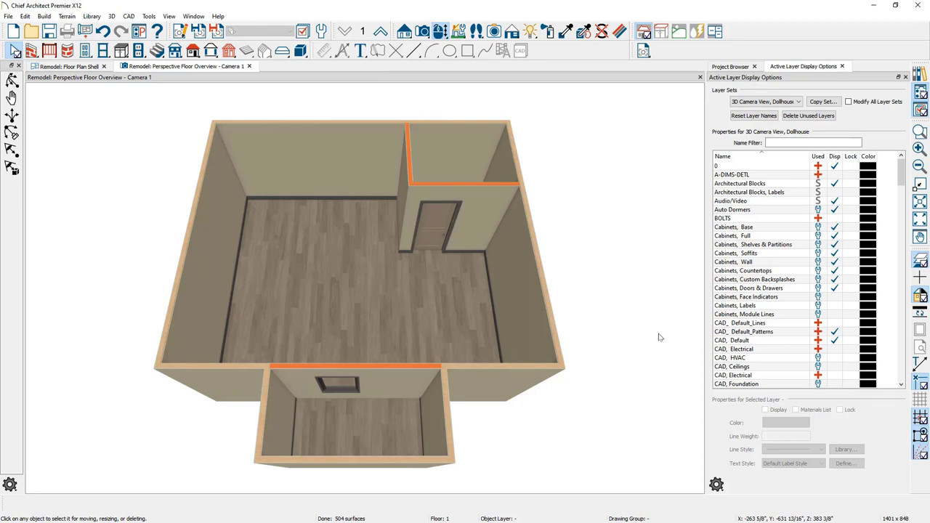
Step: Compare the overview with the reference model hidden and shown, and in Glass House rendering before returning to Standard
key("Delete")
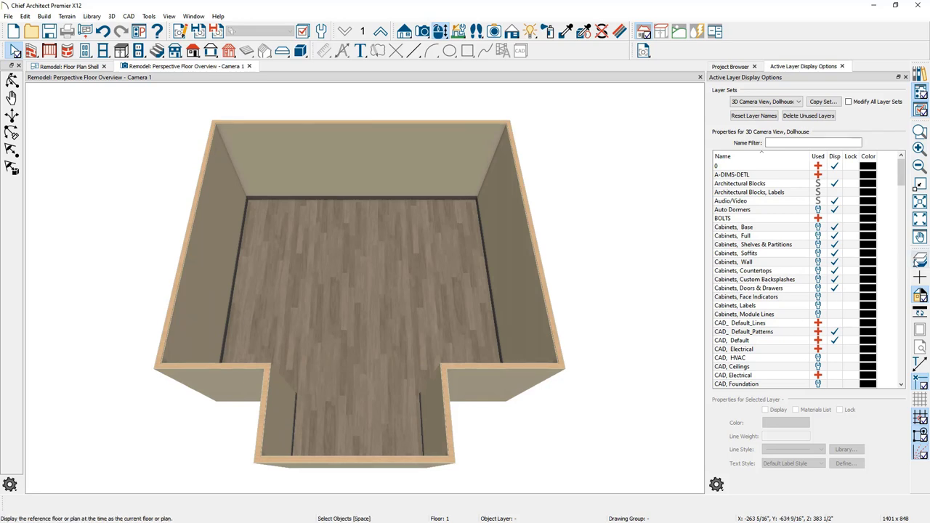
key("ctrl+z")
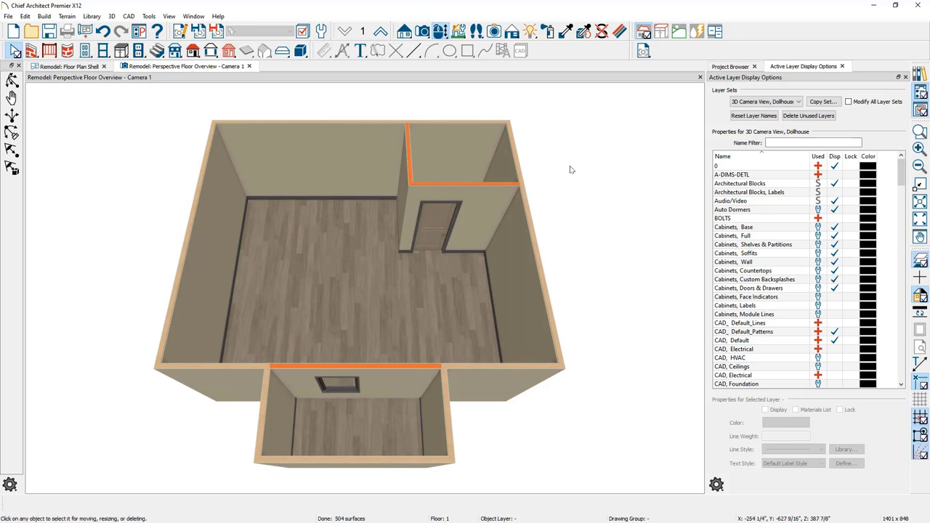
left_click(513, 30)
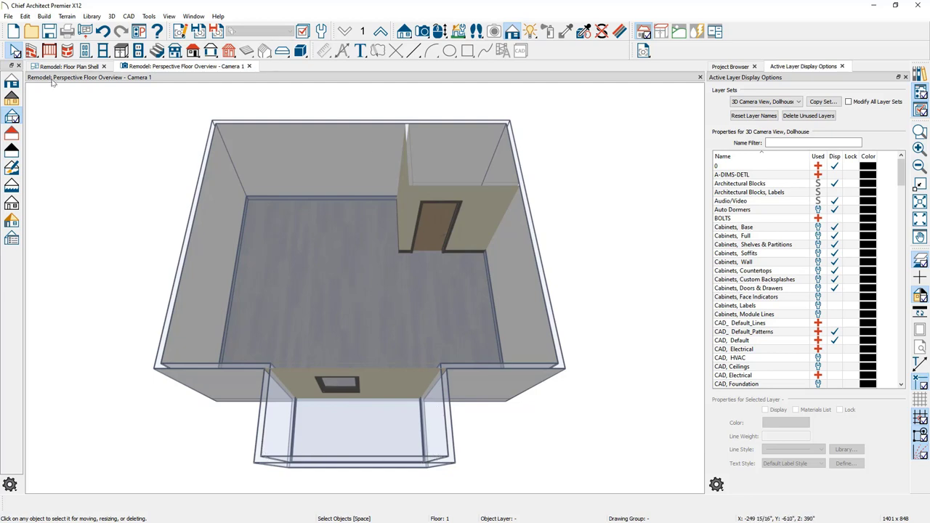
left_click(12, 83)
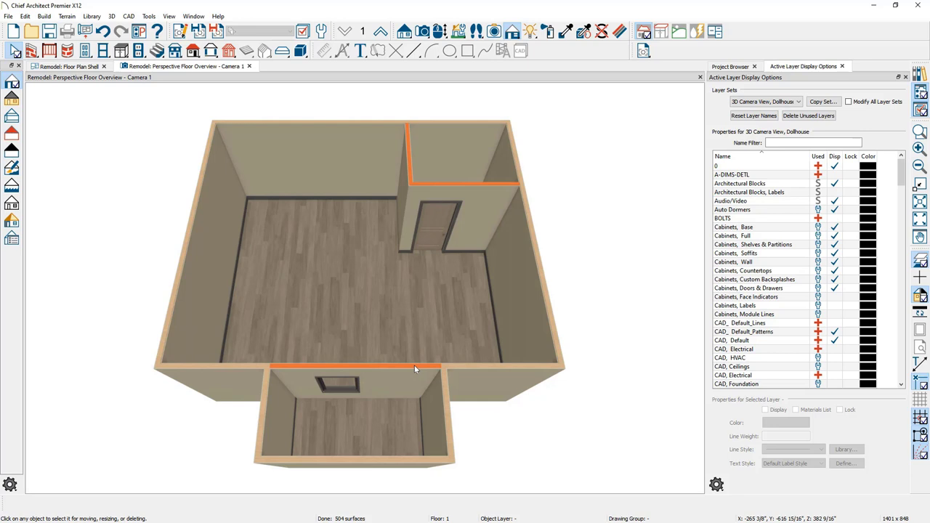
Step: Switch back to the Floor Plan Shell view and review the plan and layer set assigned in its Reference Display settings
left_click(69, 66)
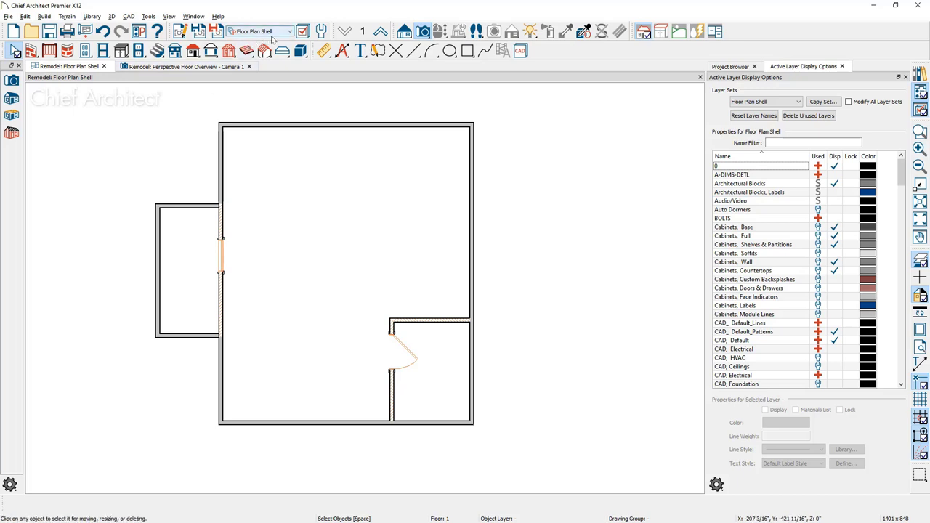
left_click(184, 34)
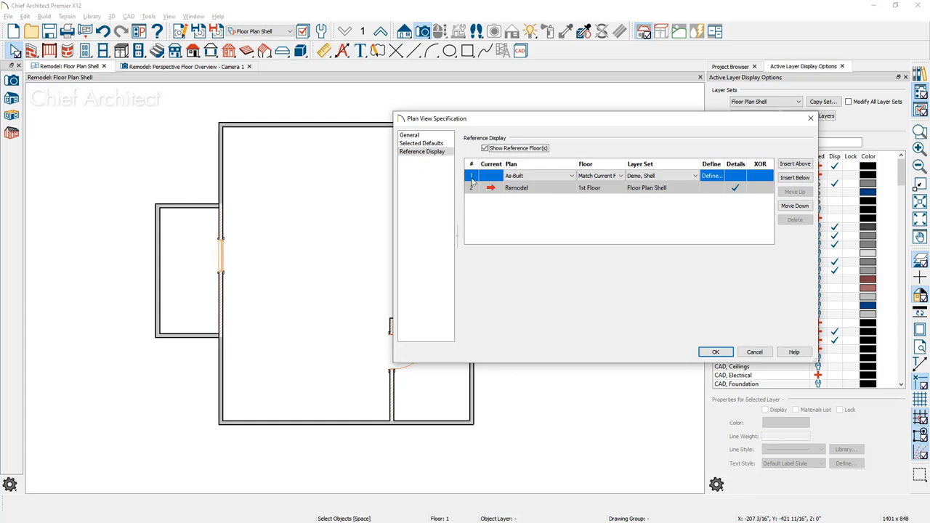
left_click(513, 178)
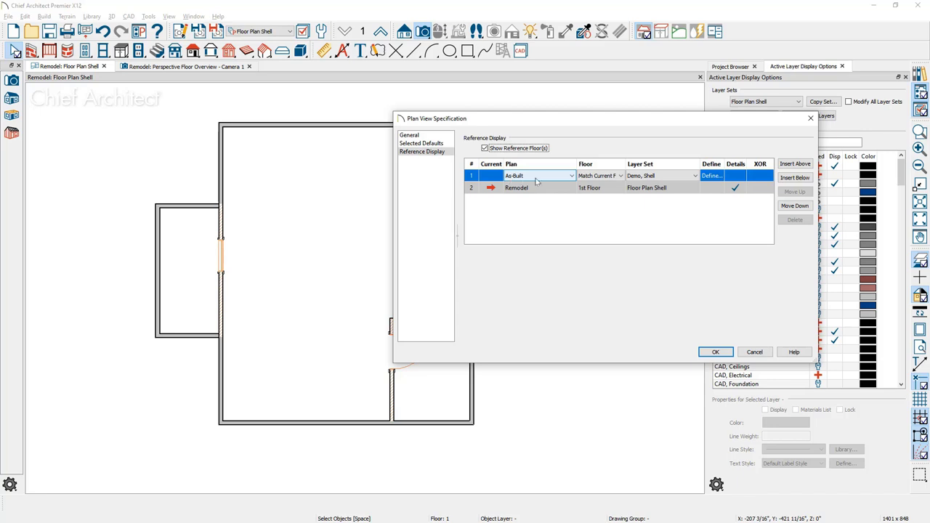
left_click(659, 177)
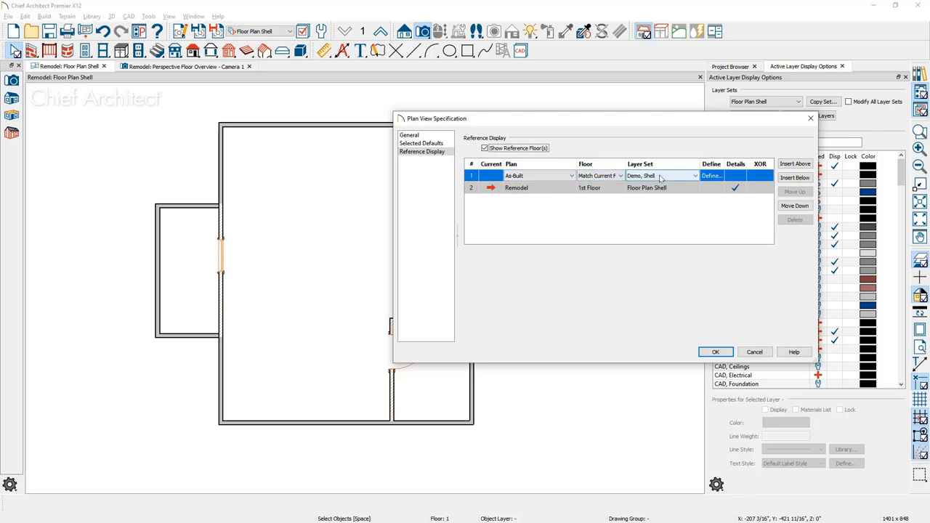
left_click(715, 352)
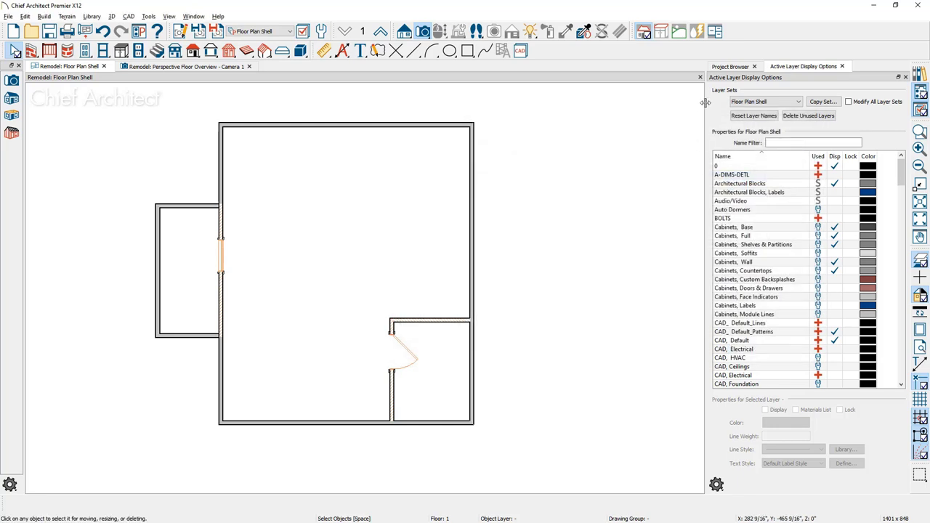
Step: Open the specification of Remodel.plan's saved Floor Plan Shell view for editing, check its Reference Display settings, and accept them
left_click(739, 68)
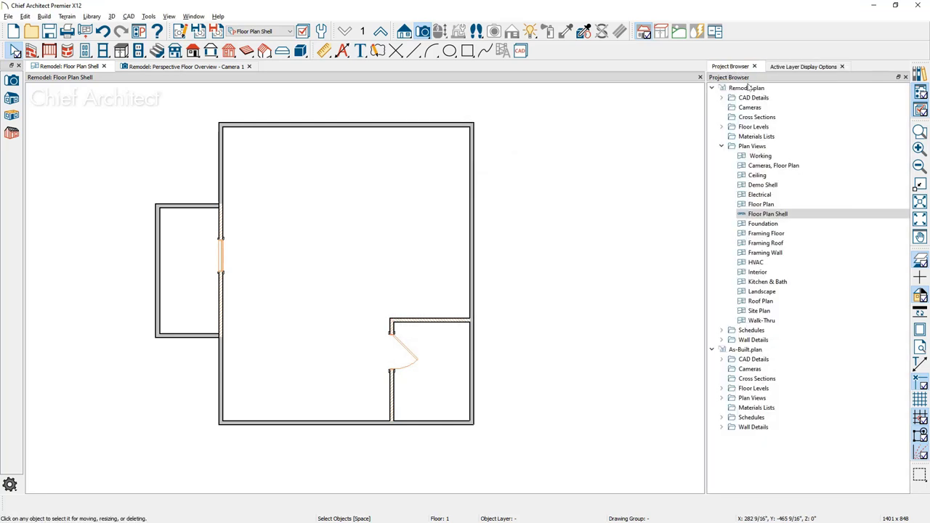
right_click(816, 218)
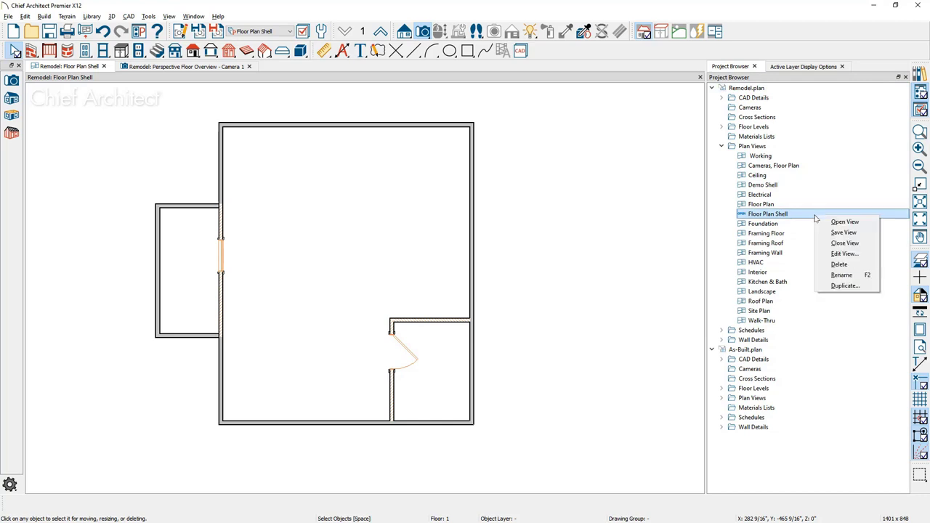
left_click(845, 255)
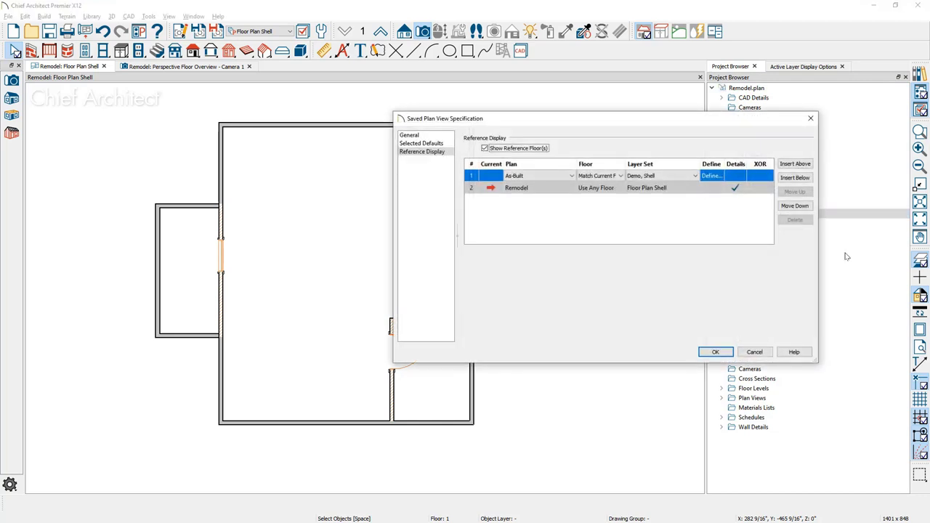
left_click(716, 352)
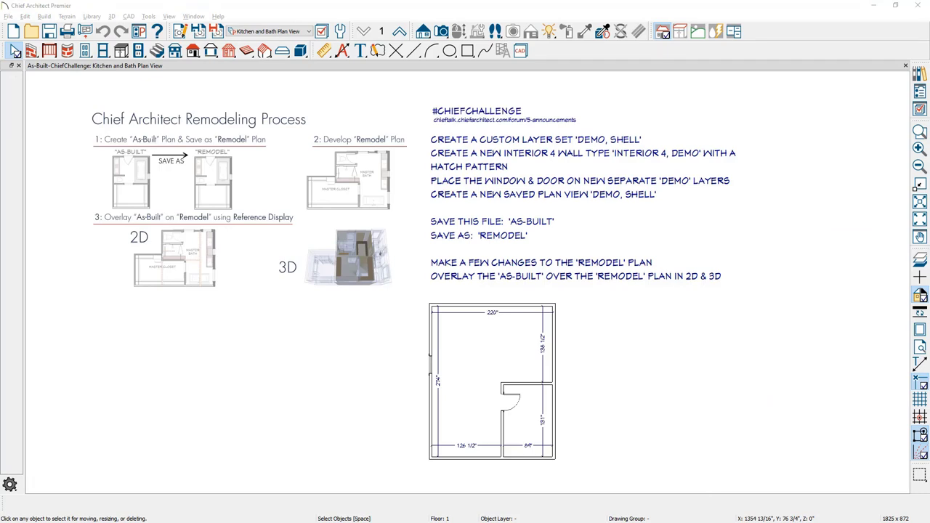